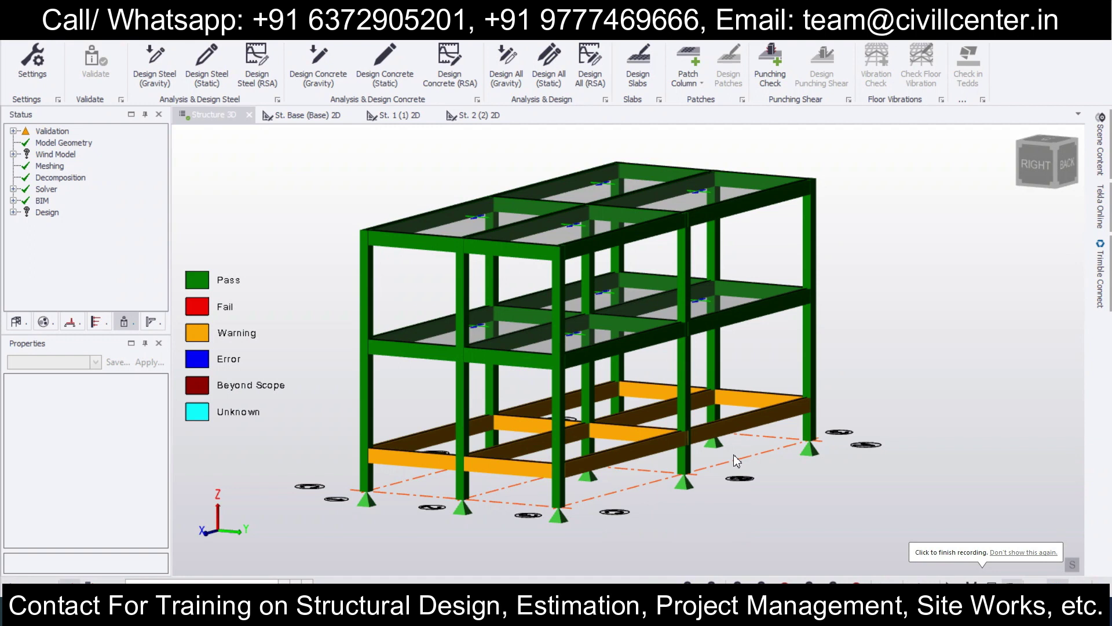
scroll(782, 383, up, 2)
scroll(782, 383, down, 2)
scroll(752, 419, down, 3)
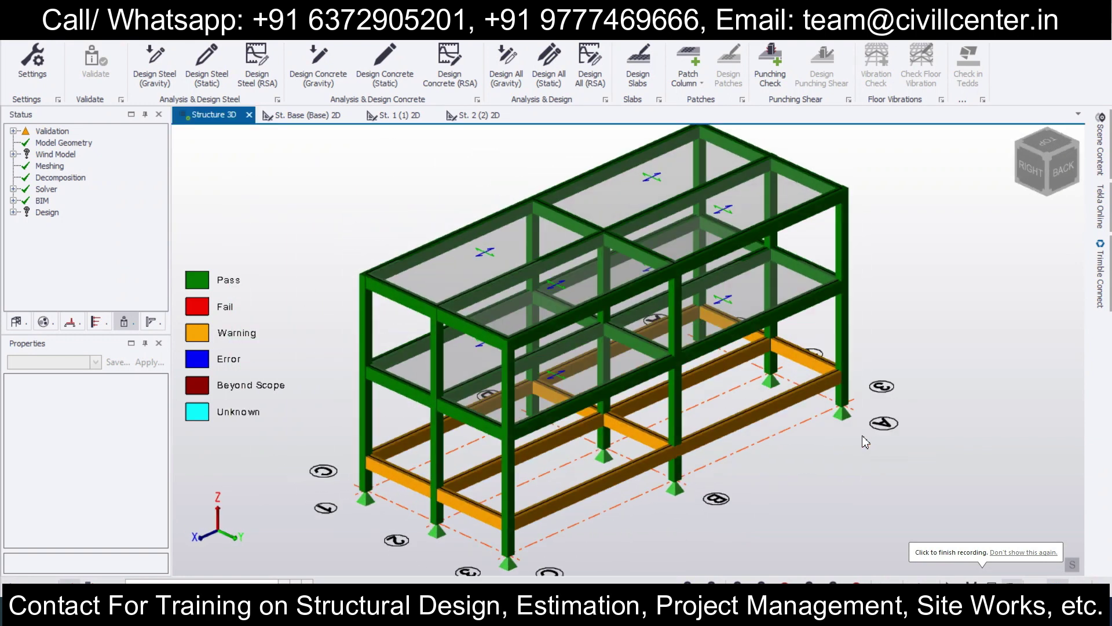
middle_drag(922, 399, 856, 399)
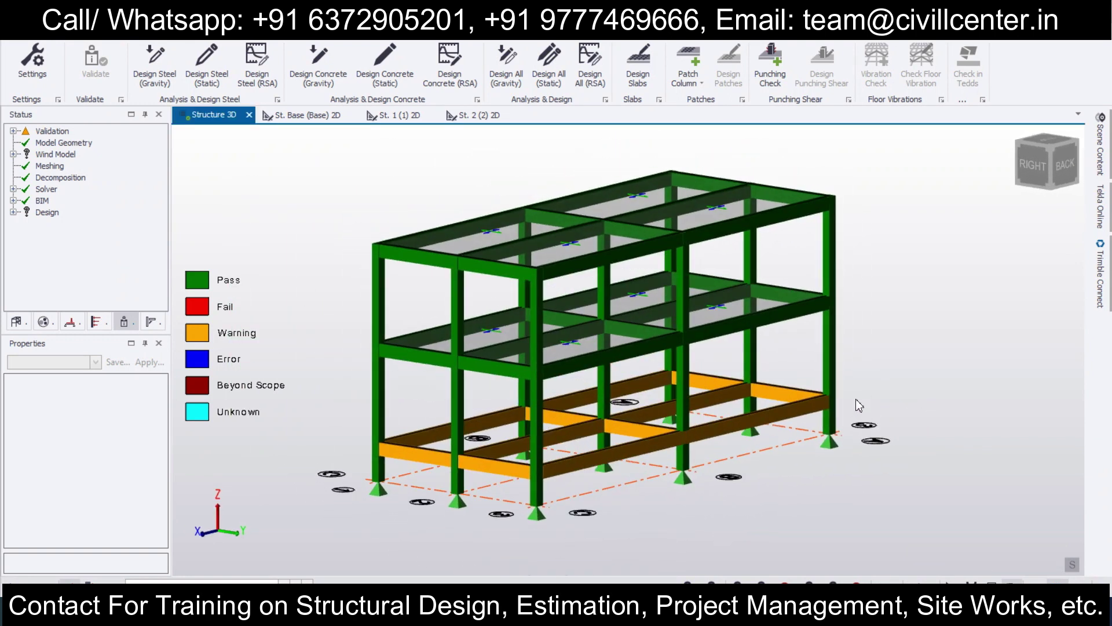
scroll(856, 401, up, 1)
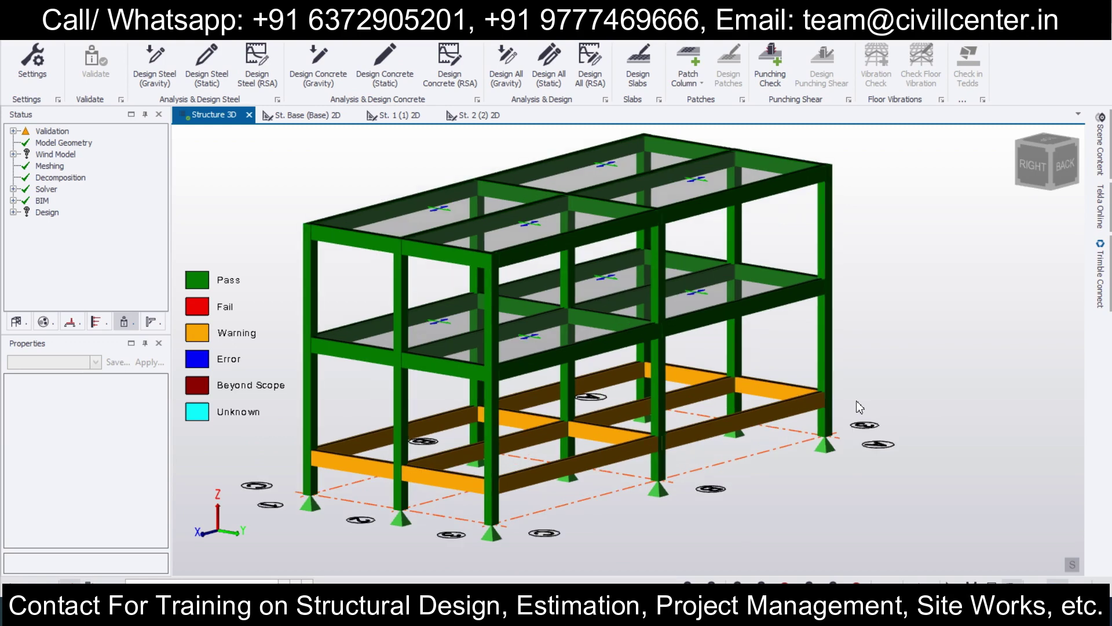
middle_drag(863, 446, 738, 481)
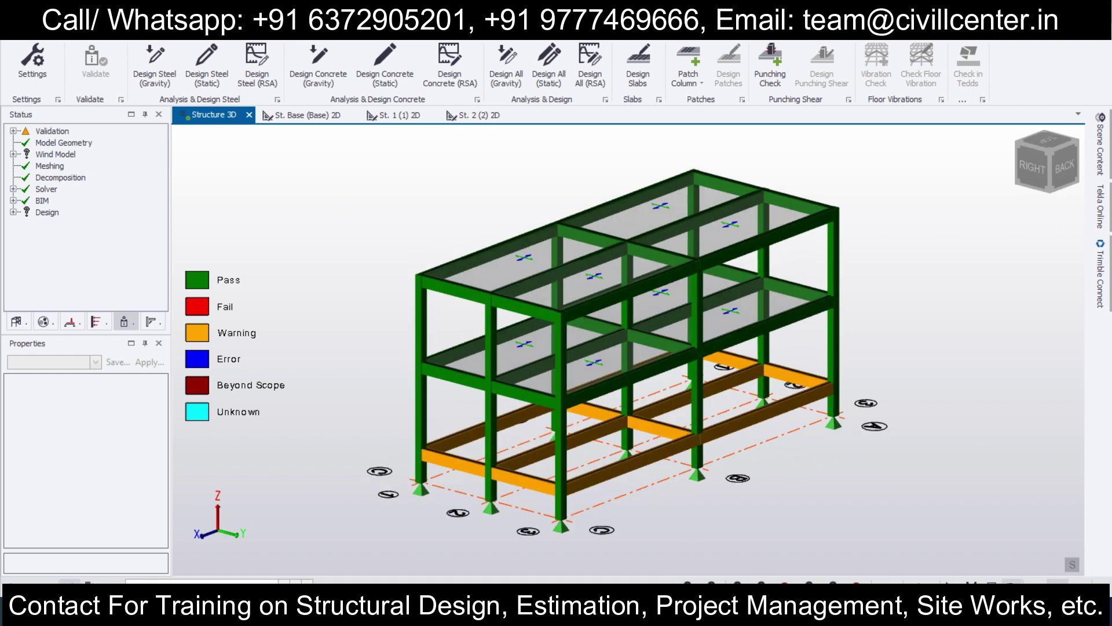
Step: Switch to the blank Microsoft Word document and draw a horizontal rectangle about 4.7 inches wide and 2.55 inches high on the page
click(626, 613)
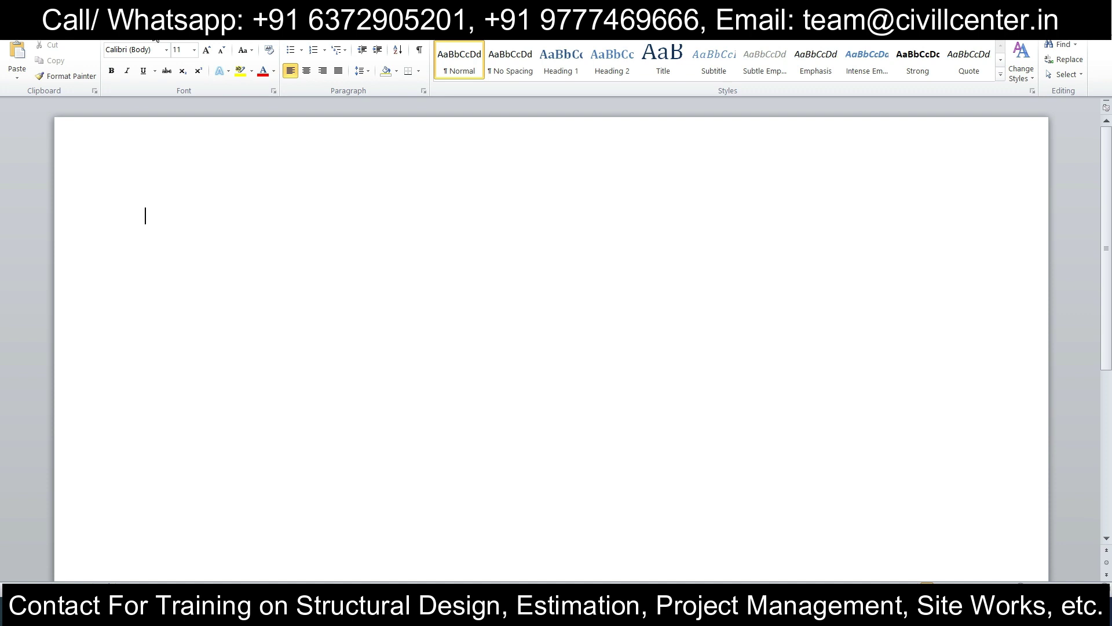
click(97, 36)
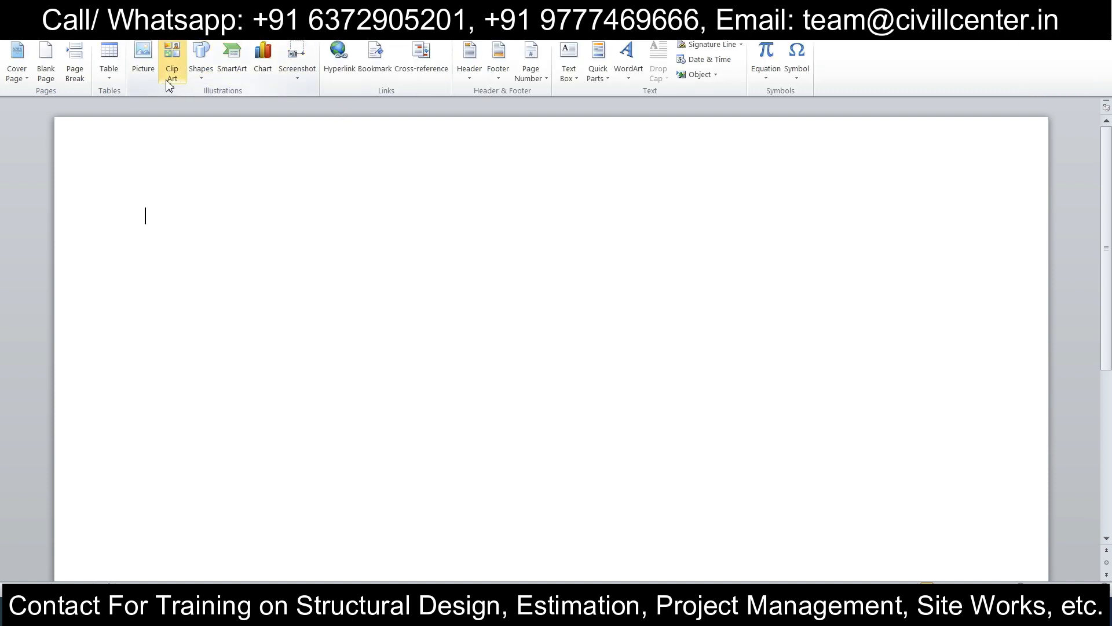
click(201, 68)
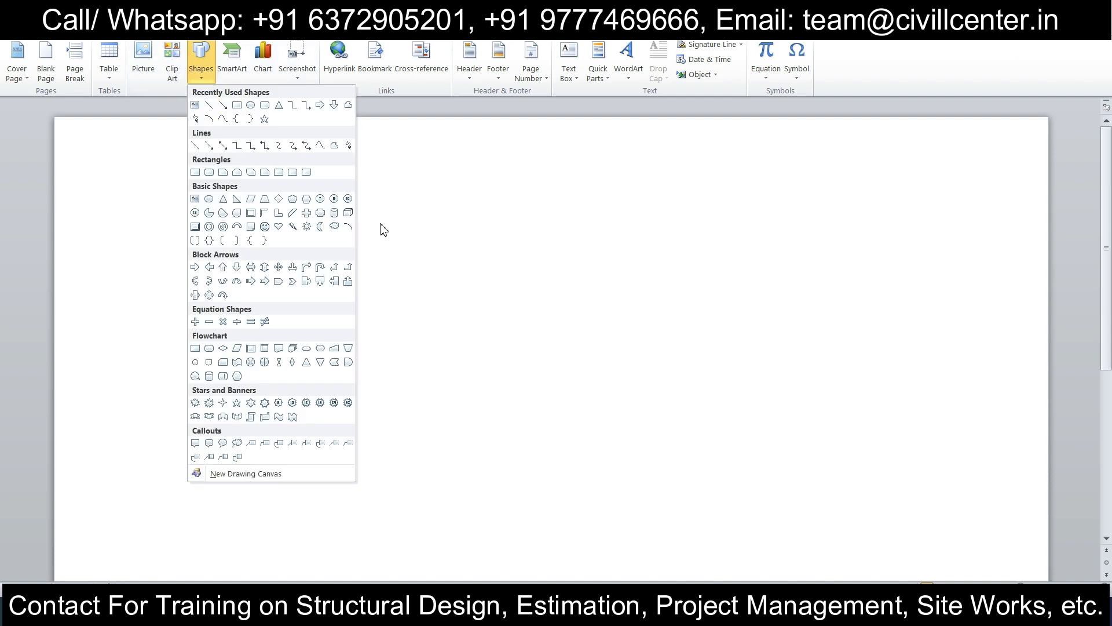
click(237, 105)
drag(419, 219, 845, 450)
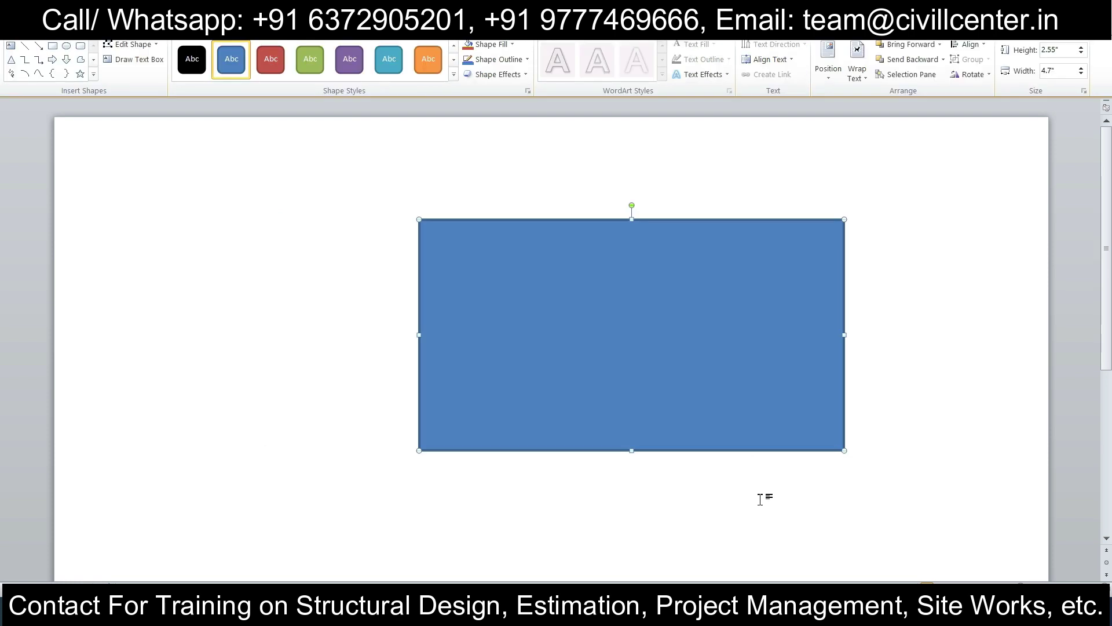
click(775, 497)
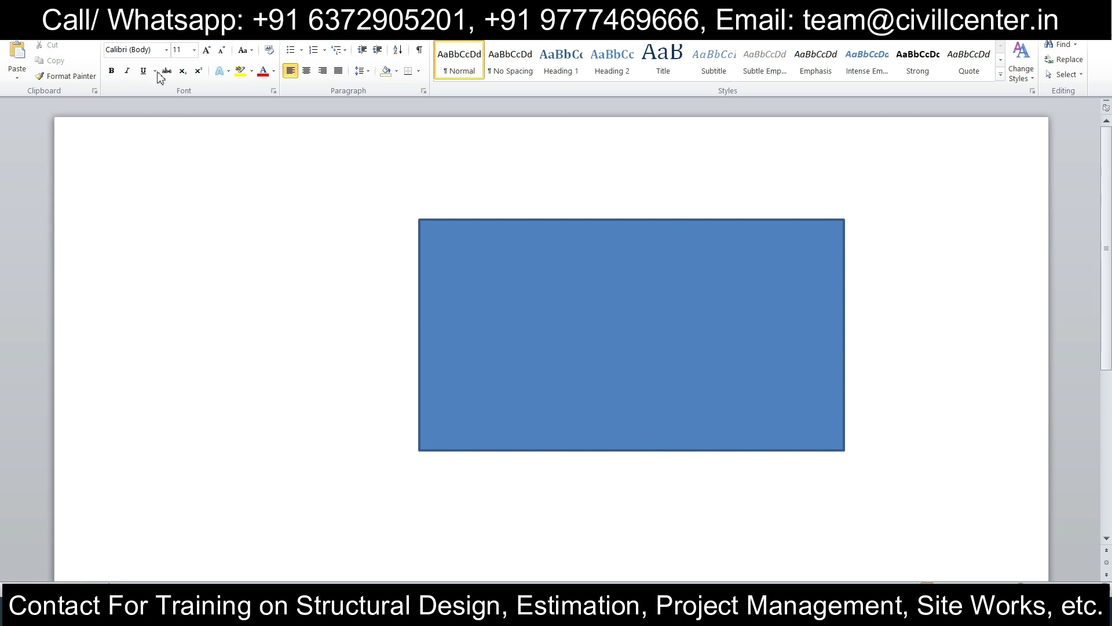
Step: Draw a small rectangle about 1.31 by 0.7 inches beside the large one and place a copy rotated upright below it
click(95, 26)
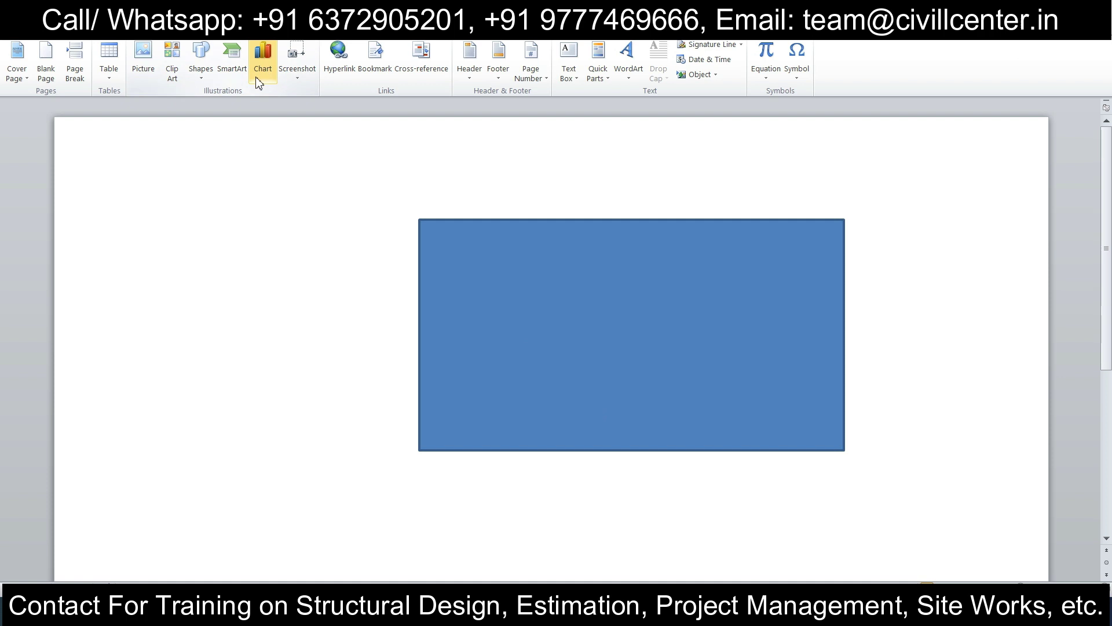
click(201, 60)
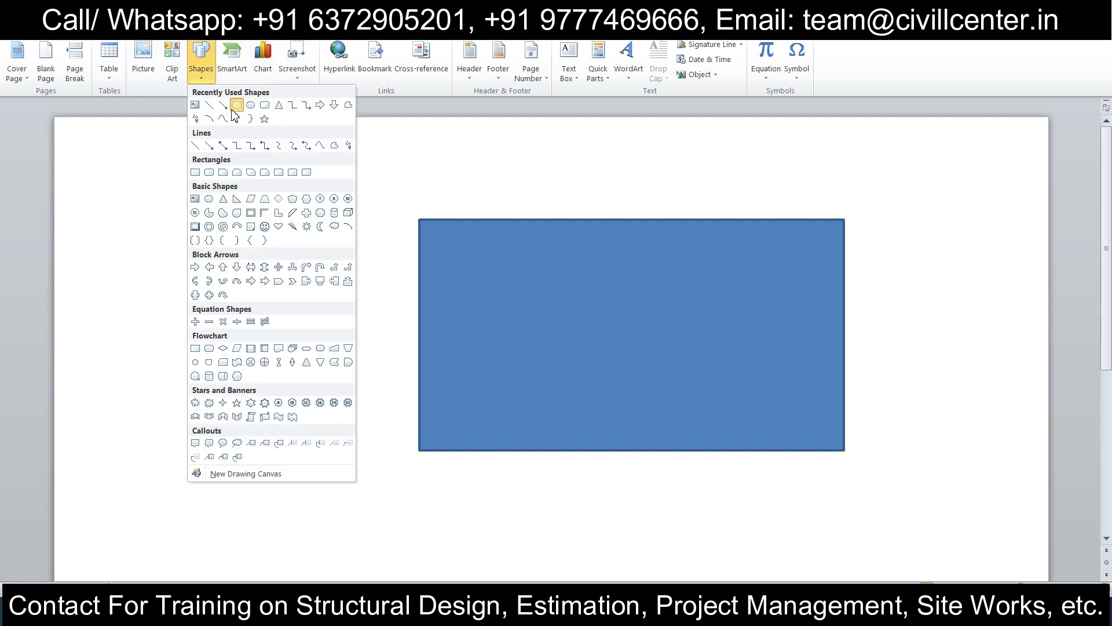
click(236, 106)
drag(124, 233, 245, 299)
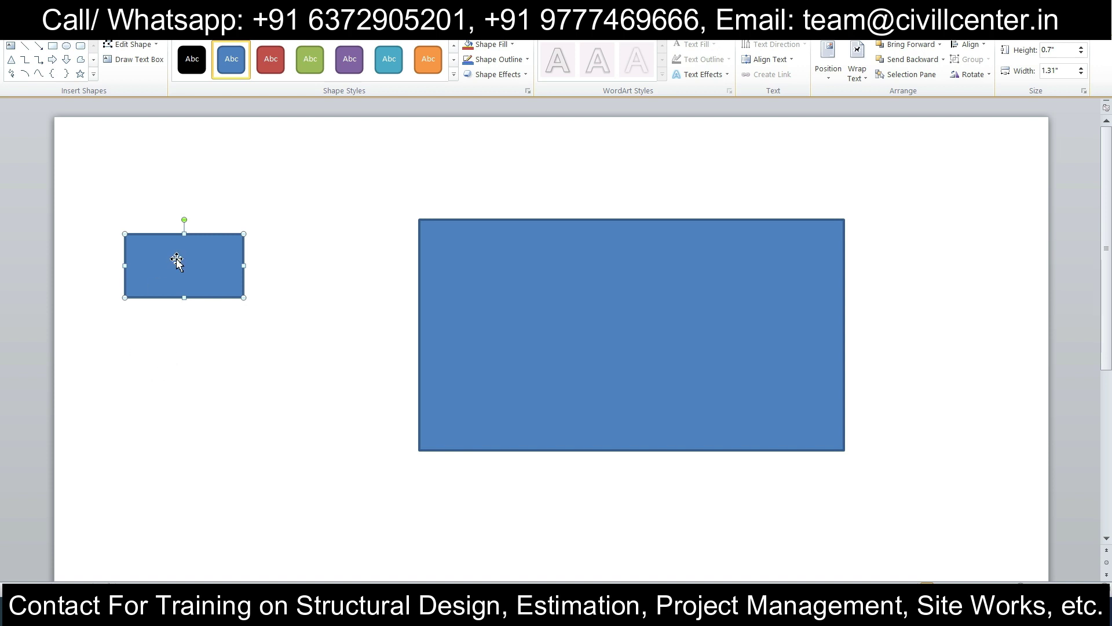
drag(178, 258, 268, 402)
click(238, 380)
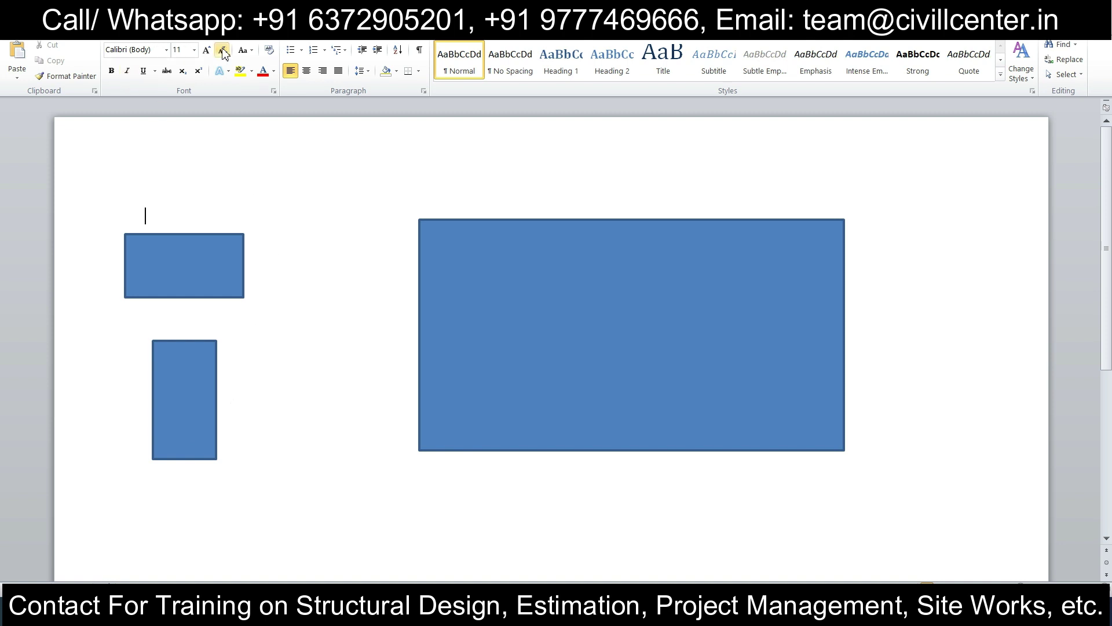
Step: Label the small horizontal rectangle 1 and the small upright rectangle 2
click(186, 267)
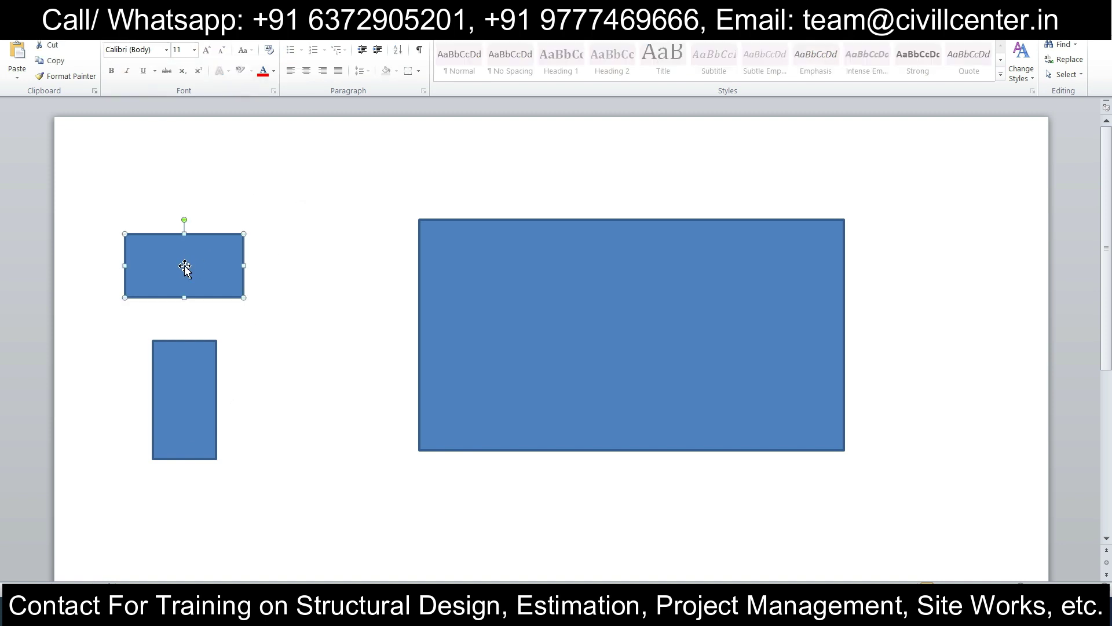
text(1)
click(195, 415)
text(2)
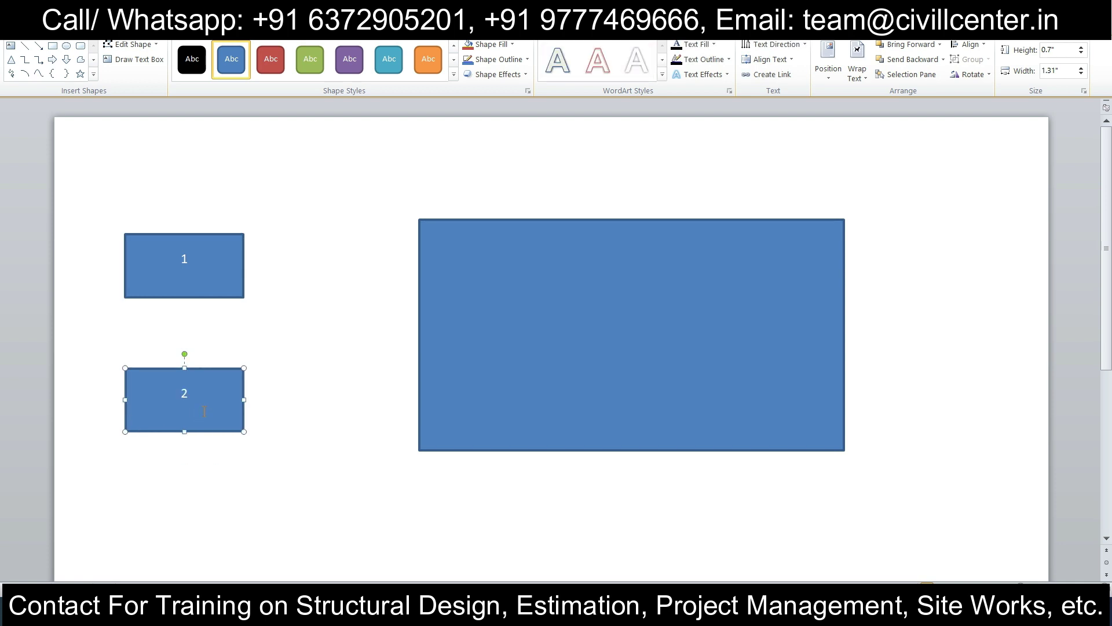
click(264, 421)
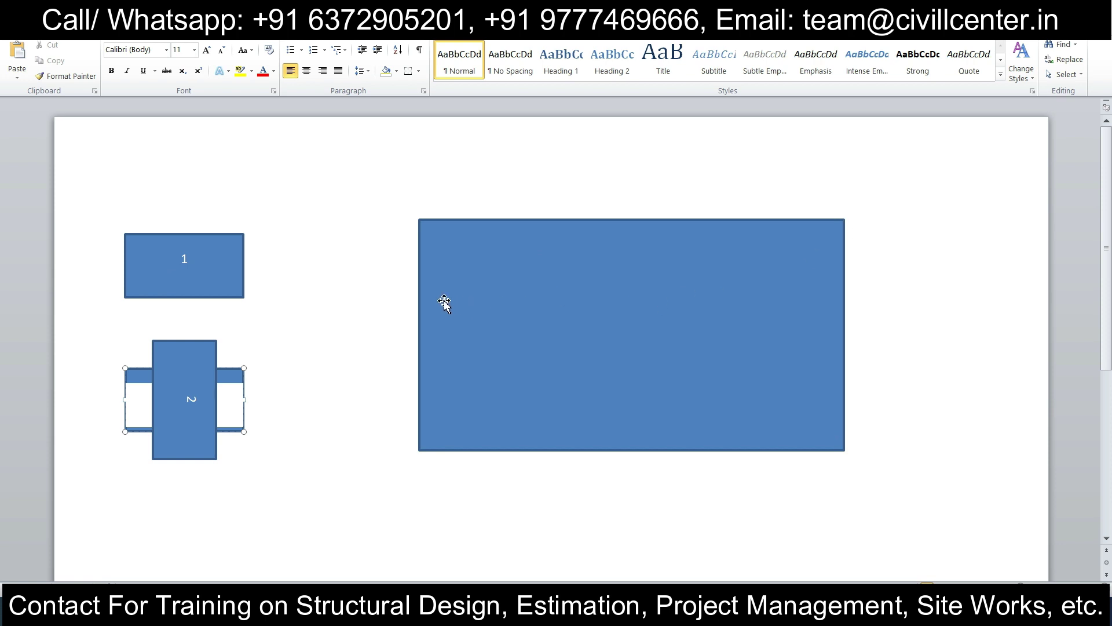
Step: Draw an upright rectangle about 2.36 inches wide and 3.21 inches high below the large horizontal one
scroll(447, 302, down, 5)
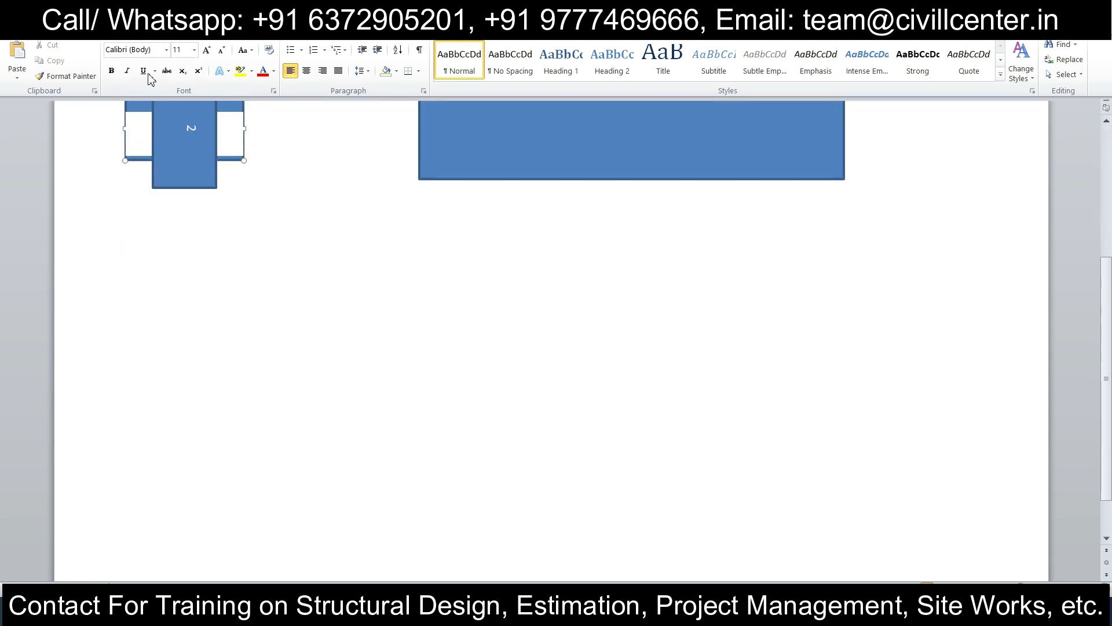
click(107, 27)
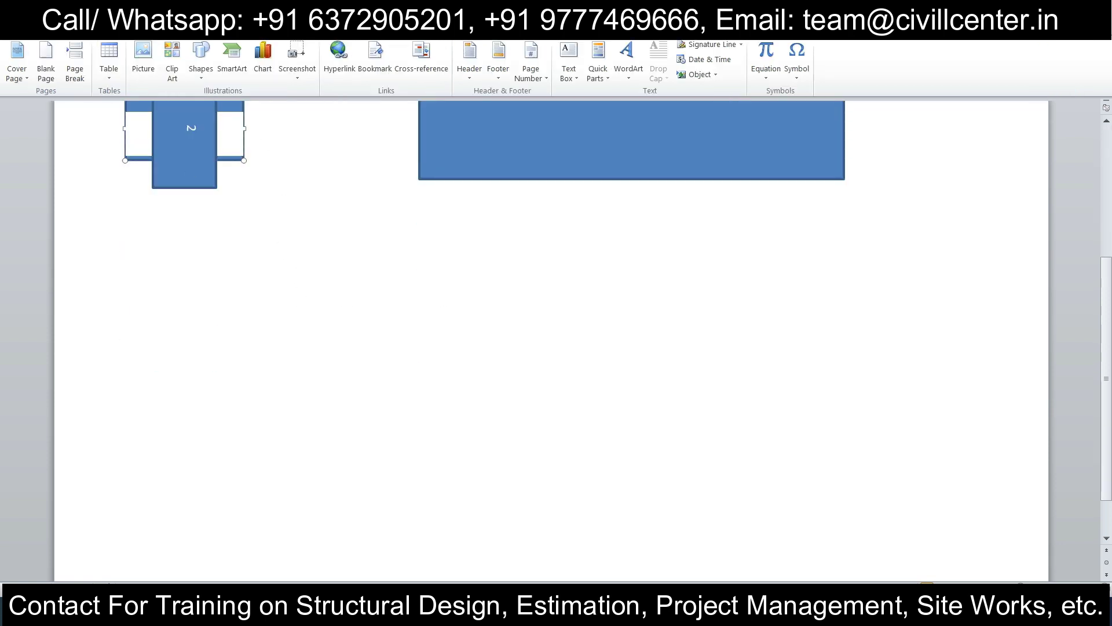
click(203, 75)
click(238, 112)
mouse_move(516, 251)
mouse_down()
mouse_move(677, 534)
mouse_move(730, 543)
mouse_up()
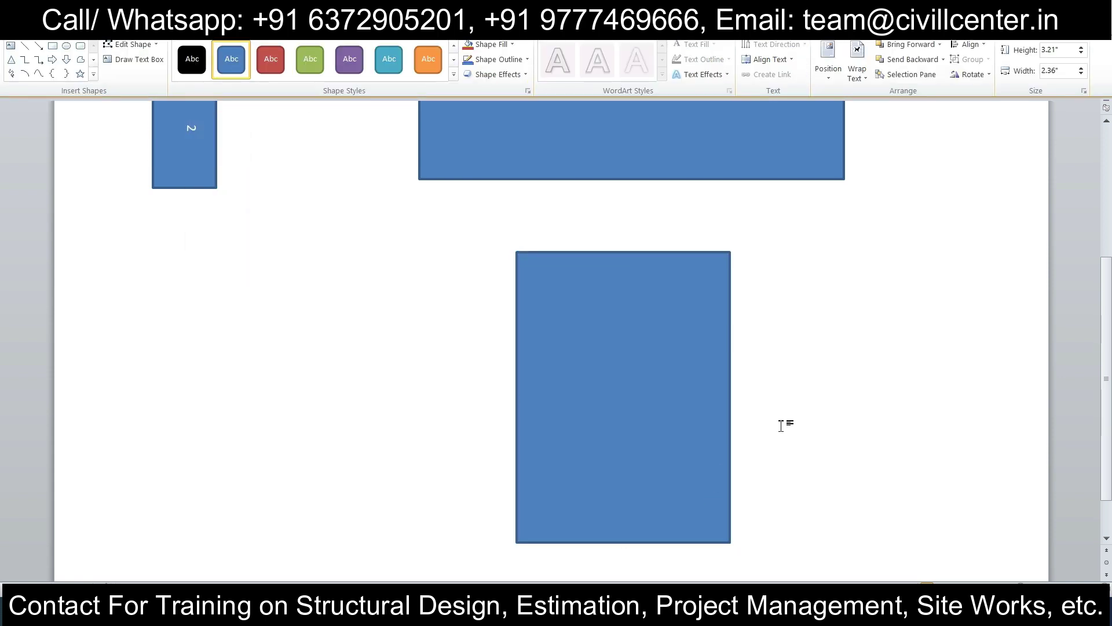
click(782, 426)
scroll(781, 426, up, 3)
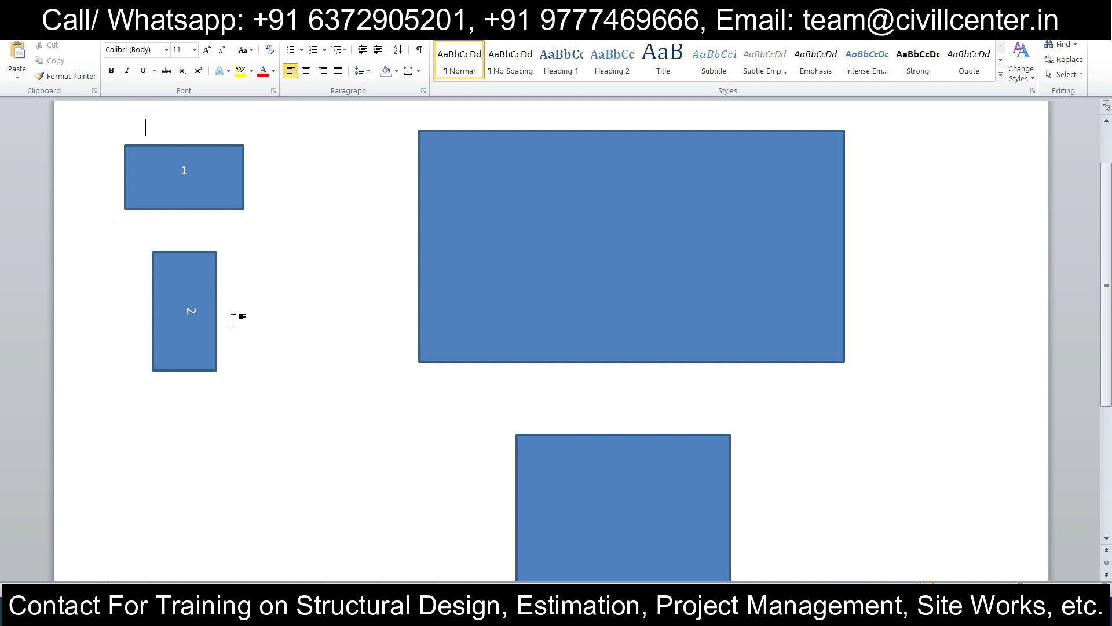
scroll(307, 333, down, 3)
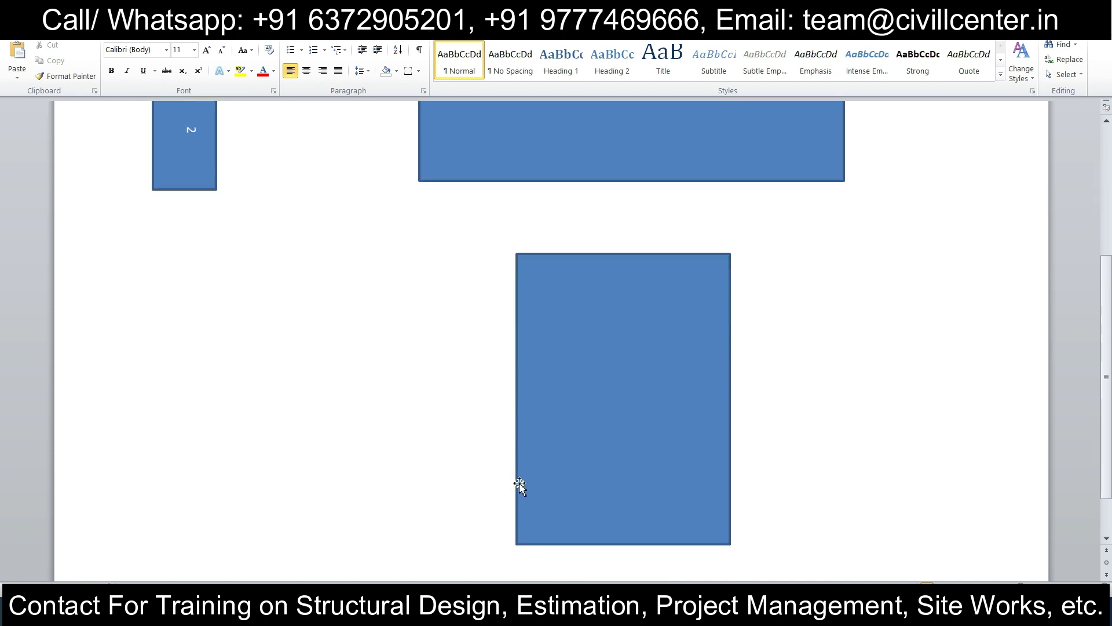
scroll(395, 363, up, 2)
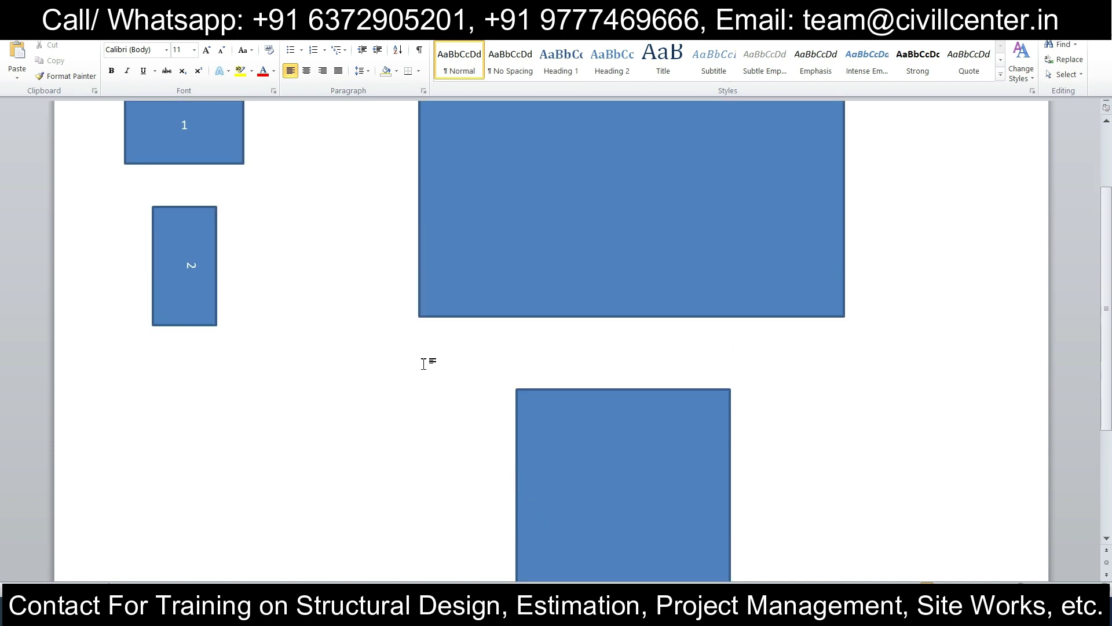
scroll(380, 354, up, 2)
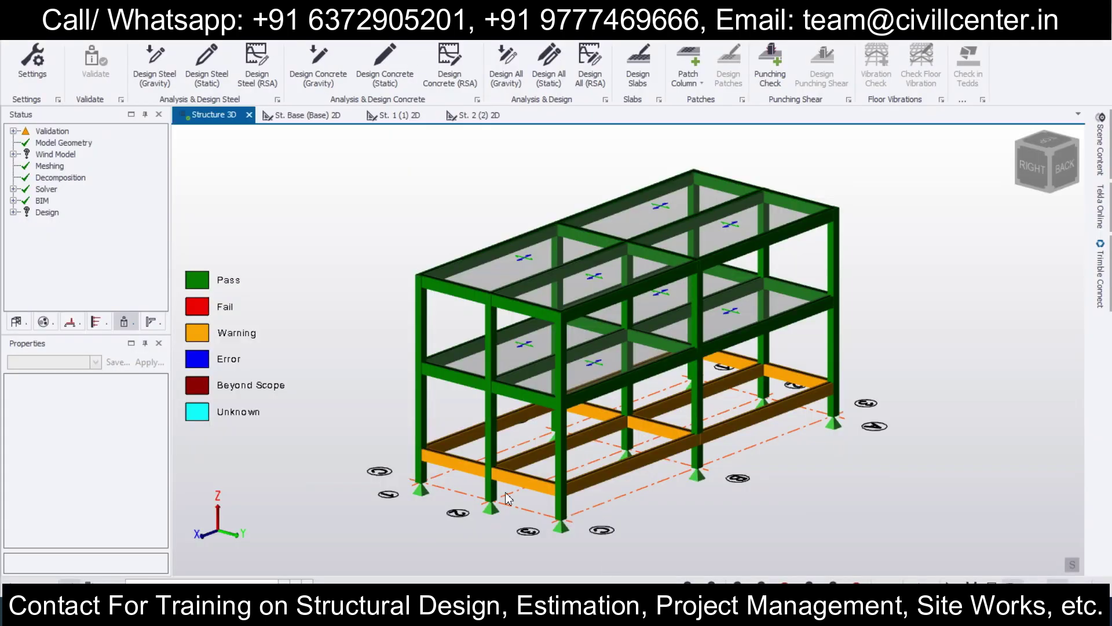
Step: Switch back to Tekla Structural Designer and examine the beam layout along the grid lines in the St. Base (Base) 2D view
mouse_move(396, 505)
right_down()
mouse_move(500, 524)
mouse_move(837, 537)
mouse_move(395, 498)
right_up()
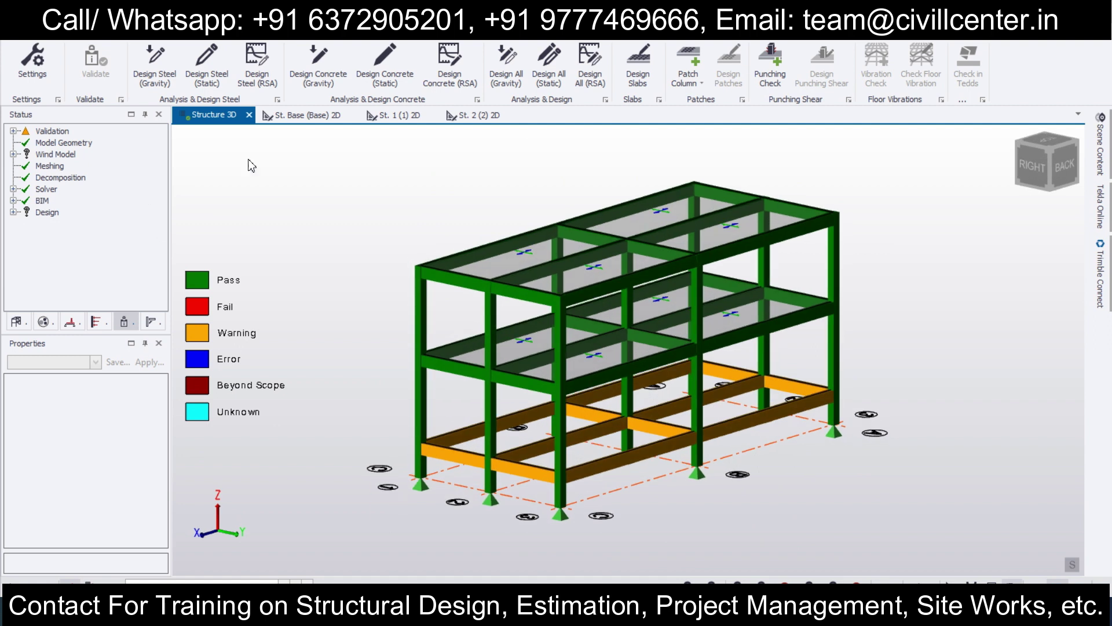
click(303, 115)
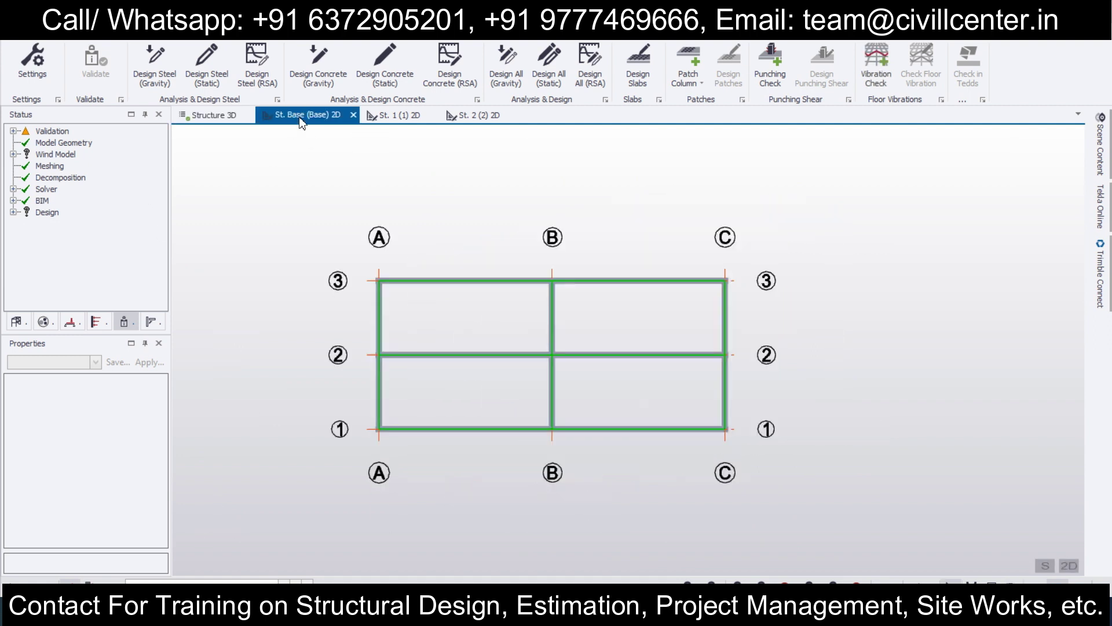
scroll(471, 372, up, 1)
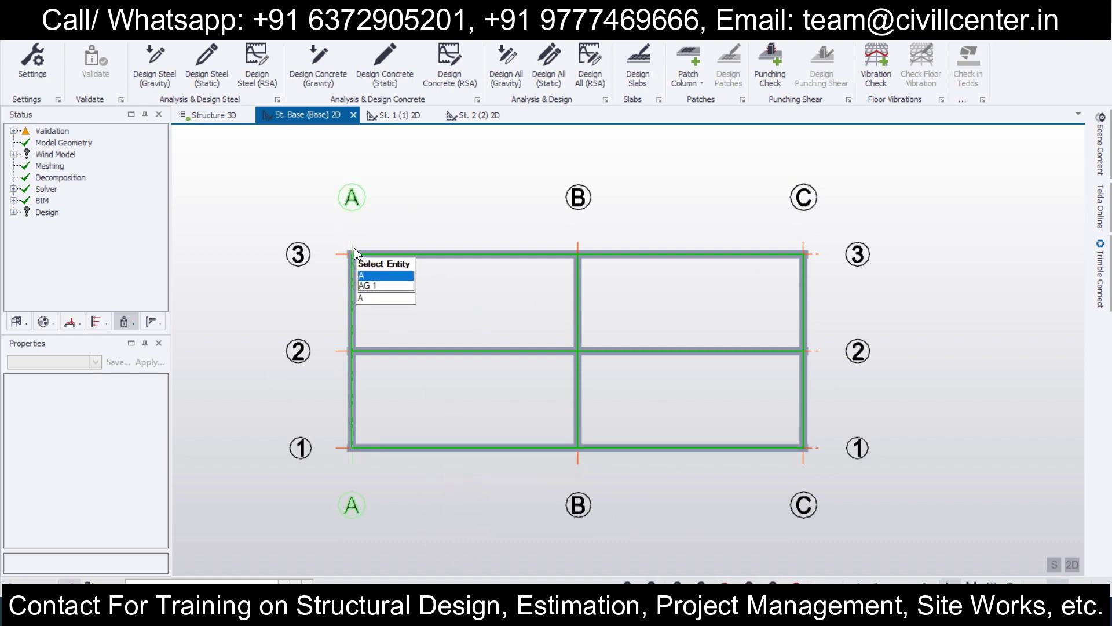
mouse_move(556, 254)
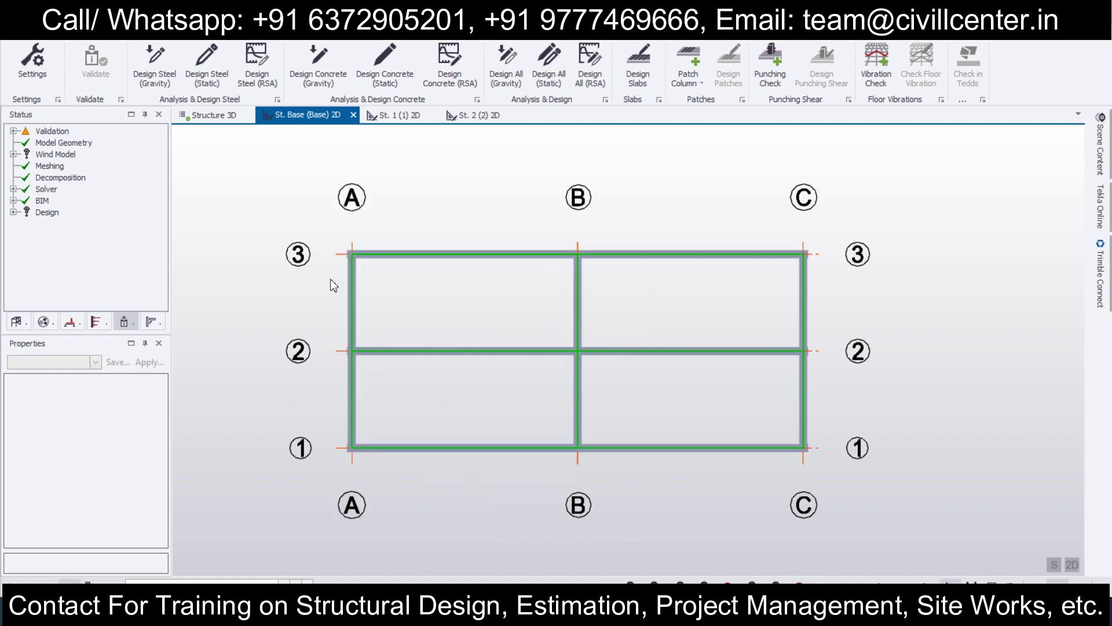
mouse_move(366, 337)
mouse_move(600, 256)
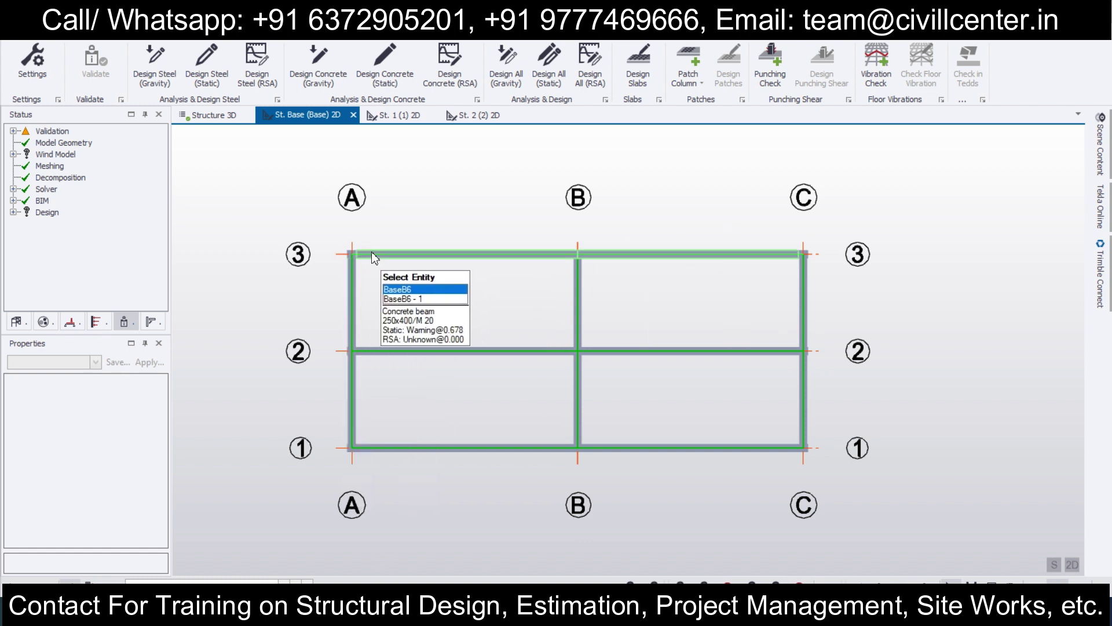
Step: Return to the Structure 3D view and inspect the corner column at gridlines C and 1 close up
click(223, 114)
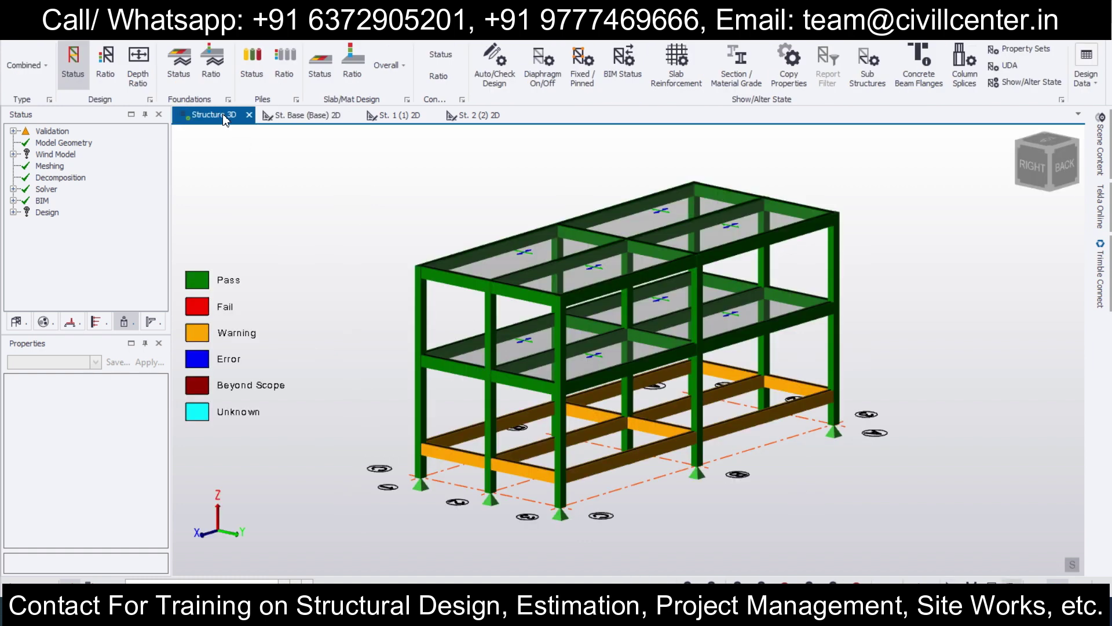
middle_drag(519, 493, 541, 480)
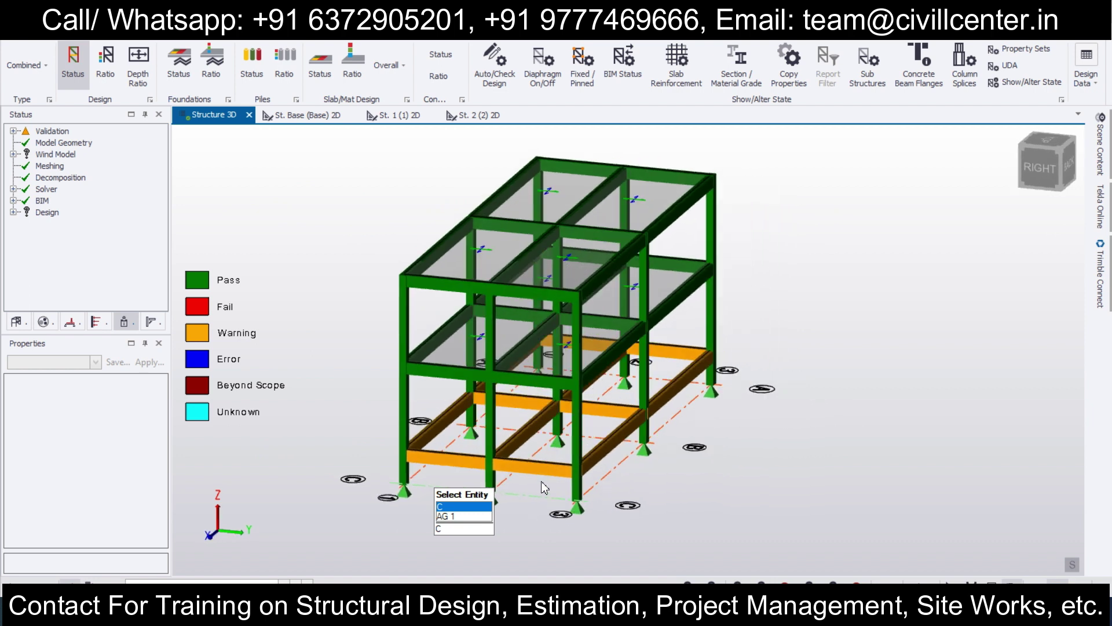
scroll(523, 487, up, 2)
click(384, 438)
scroll(385, 440, up, 4)
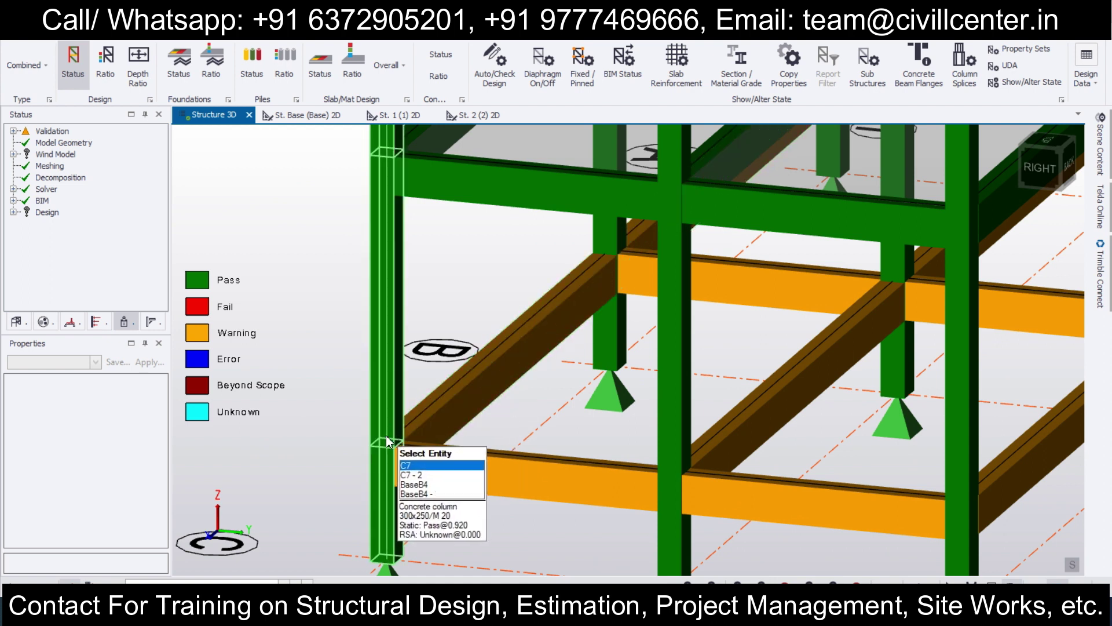
scroll(430, 356, down, 6)
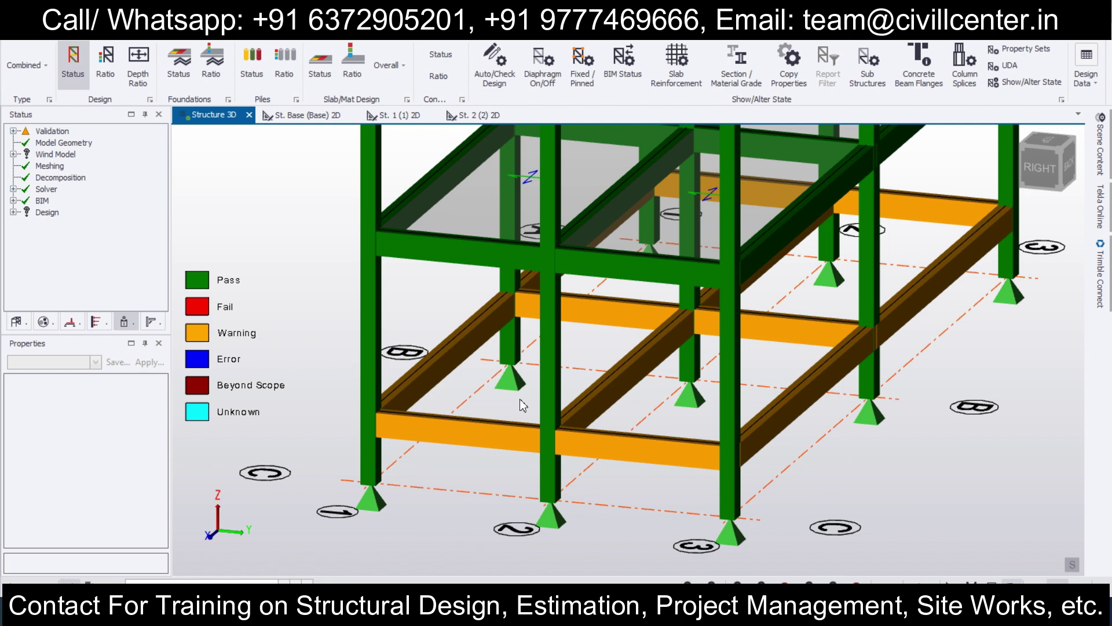
Step: Frame the whole building in the 3D view and display the Dead load case on it
right_drag(939, 453, 919, 442)
scroll(920, 442, down, 2)
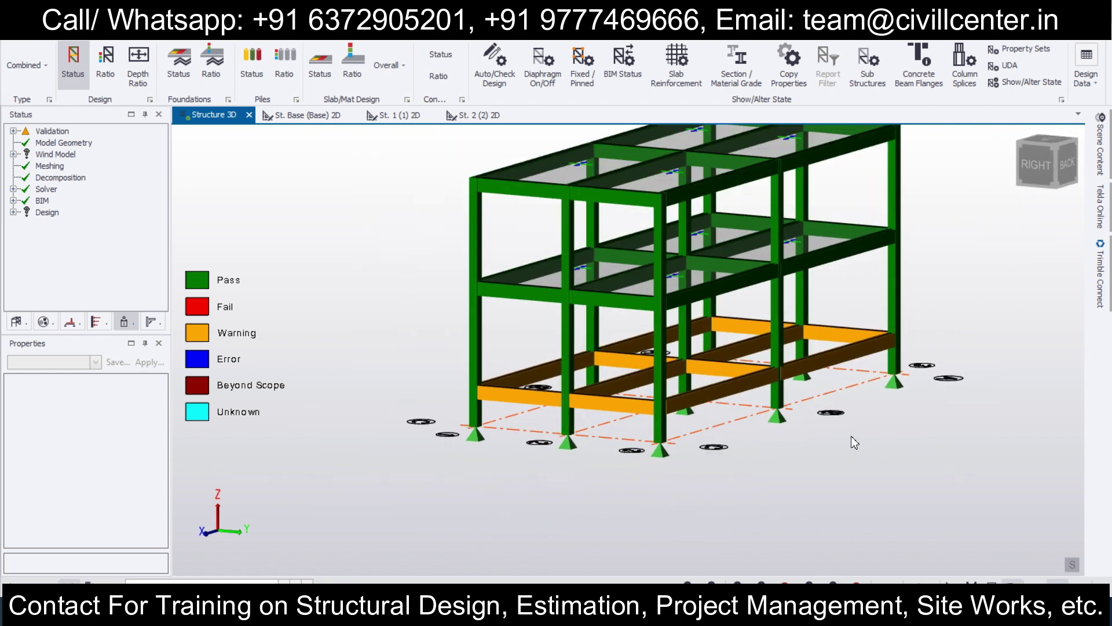
middle_drag(757, 478, 700, 508)
click(284, 580)
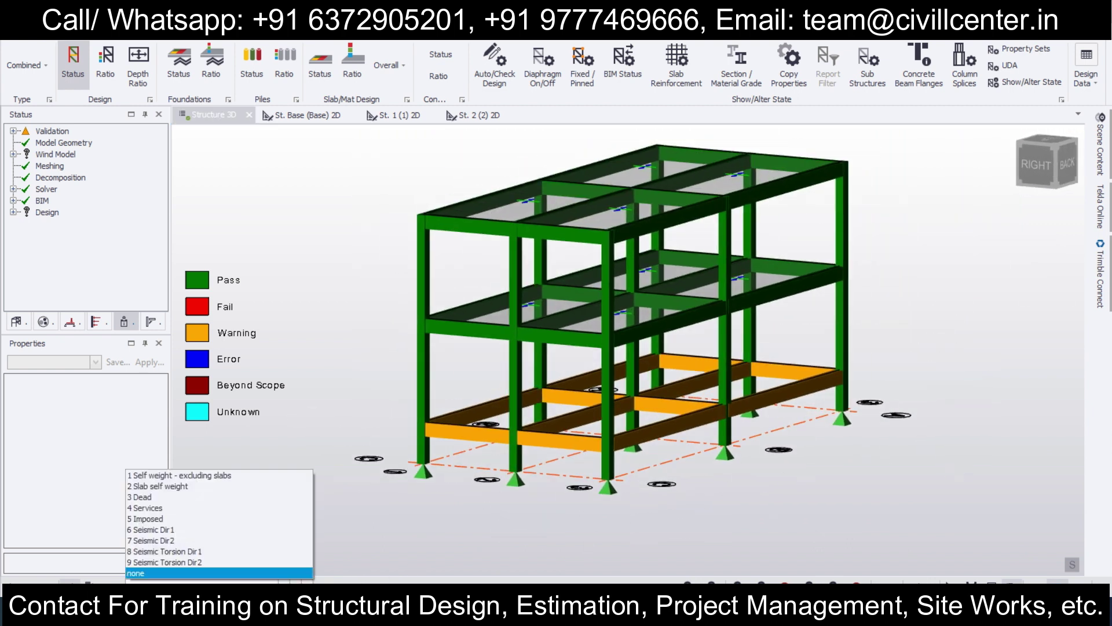
click(281, 497)
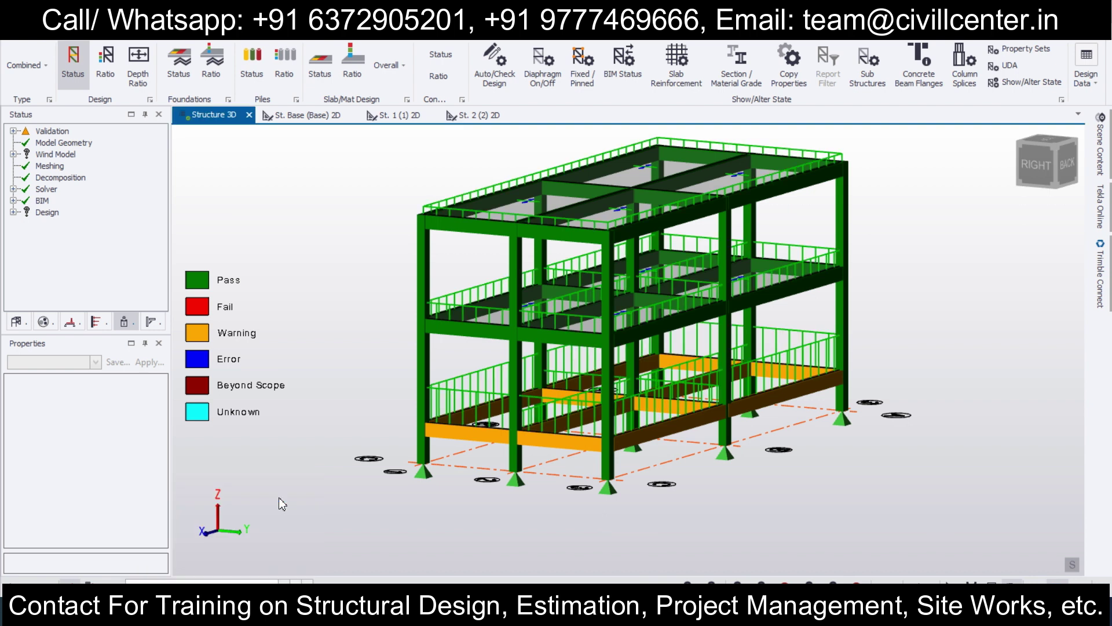
Step: Display the Imposed load case on the building and examine the slab and beam loads on both floors
click(263, 581)
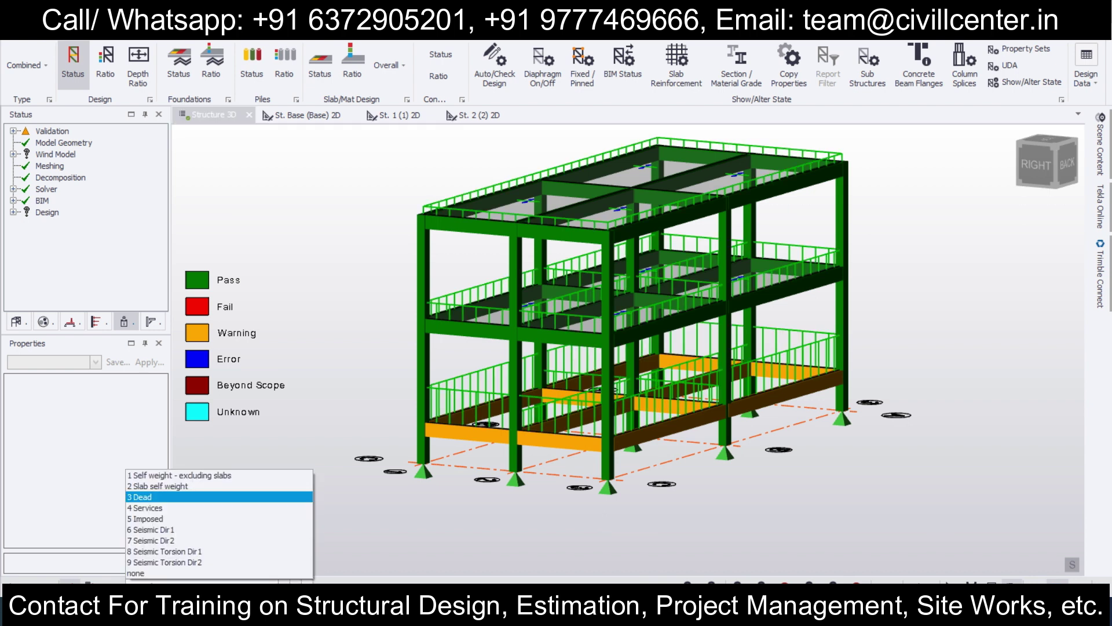
click(281, 521)
right_drag(656, 485, 849, 481)
middle_drag(850, 469, 815, 464)
scroll(790, 470, down, 1)
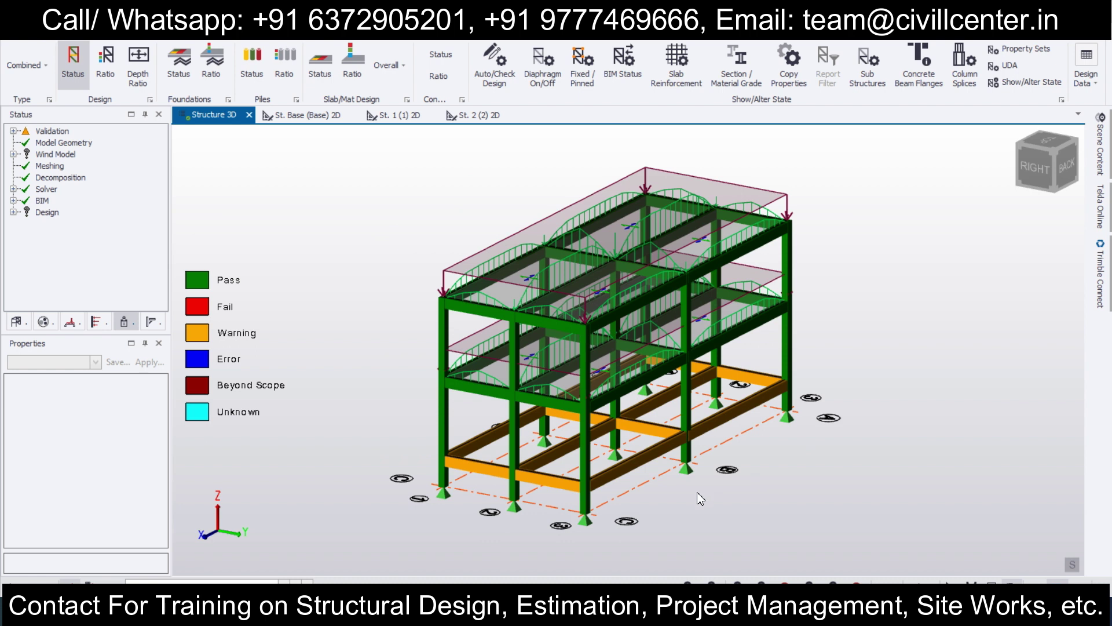
scroll(695, 493, up, 3)
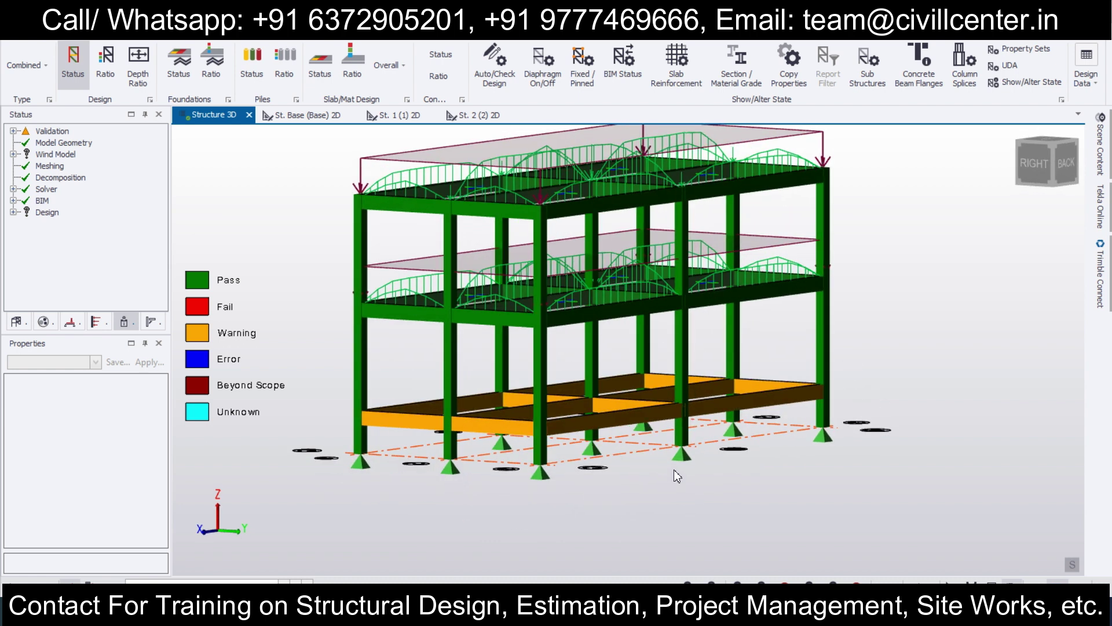
click(355, 373)
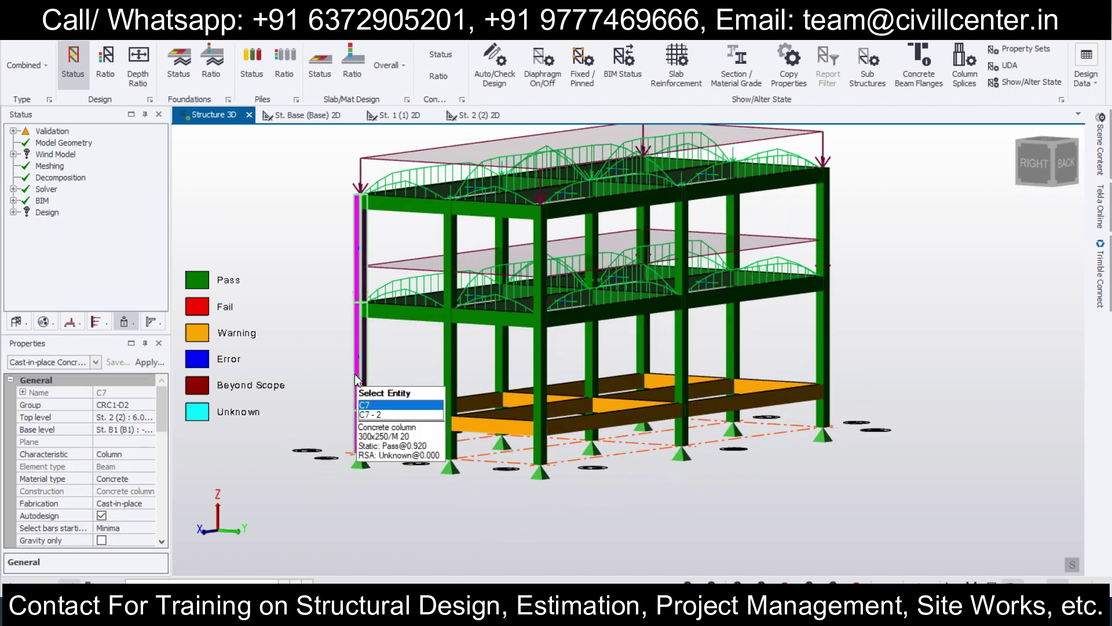
drag(893, 359, 308, 338)
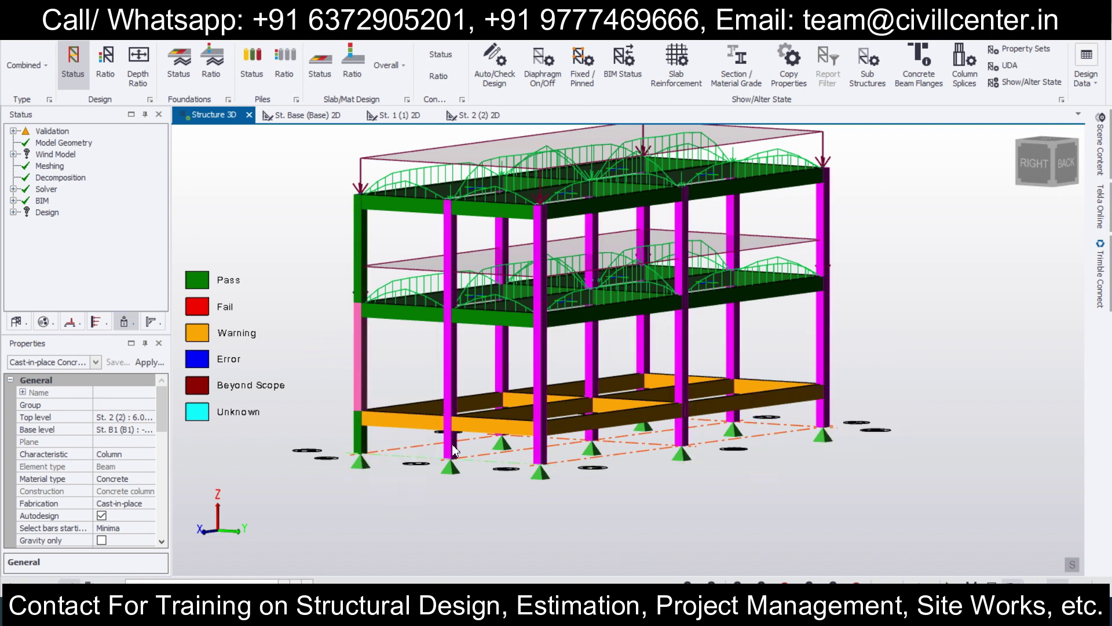
key(Escape)
Step: Select all the building's members with a window and list the cast-in-place concrete columns' properties
right_drag(861, 406, 823, 394)
drag(915, 384, 240, 307)
scroll(339, 420, down, 2)
right_drag(337, 417, 380, 444)
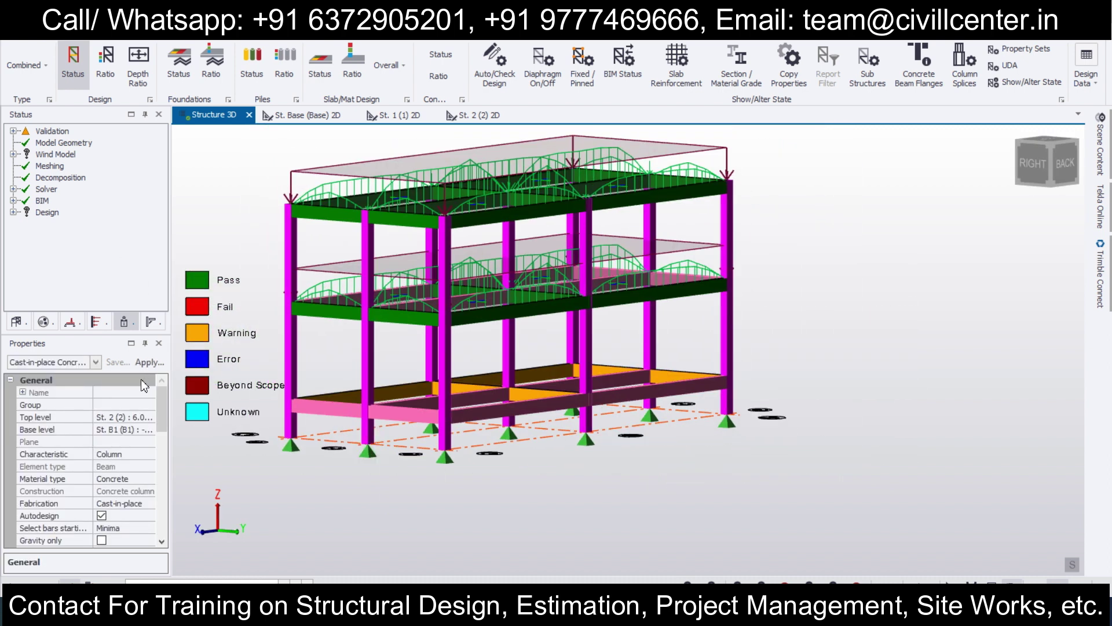
click(96, 364)
Step: Open the geometry definition of the columns' 300x250 section to view its breadth and depth, and leave it without changes
drag(161, 412, 162, 437)
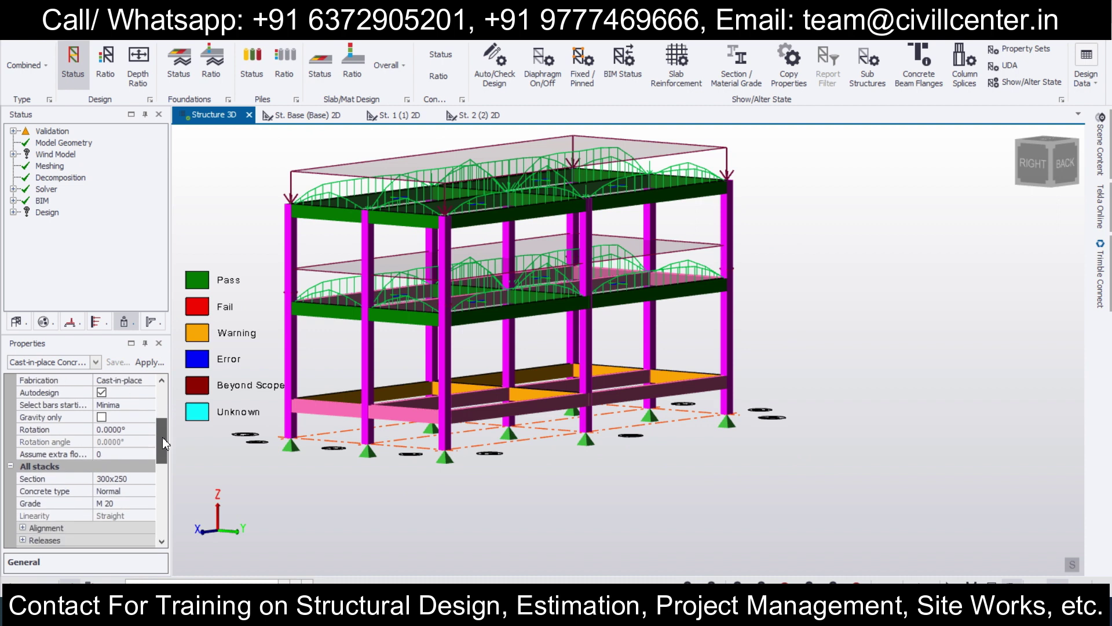
click(142, 480)
click(149, 479)
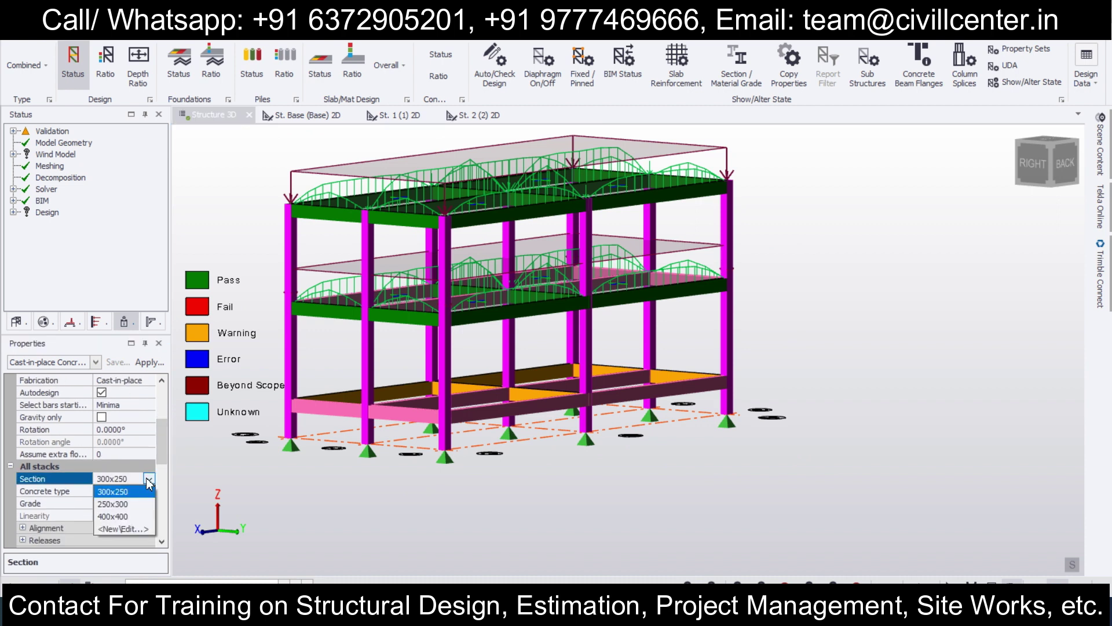
click(131, 529)
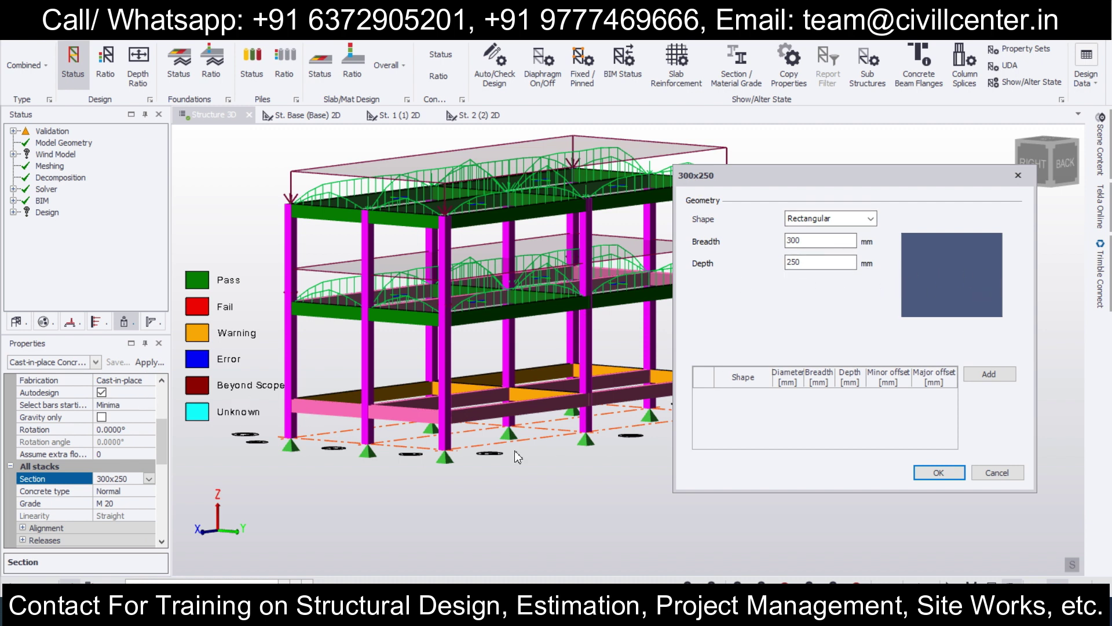
click(1018, 478)
Step: Examine the base-level beams and lower column stacks close up, and clear the selection
right_drag(706, 499, 653, 525)
scroll(413, 521, up, 2)
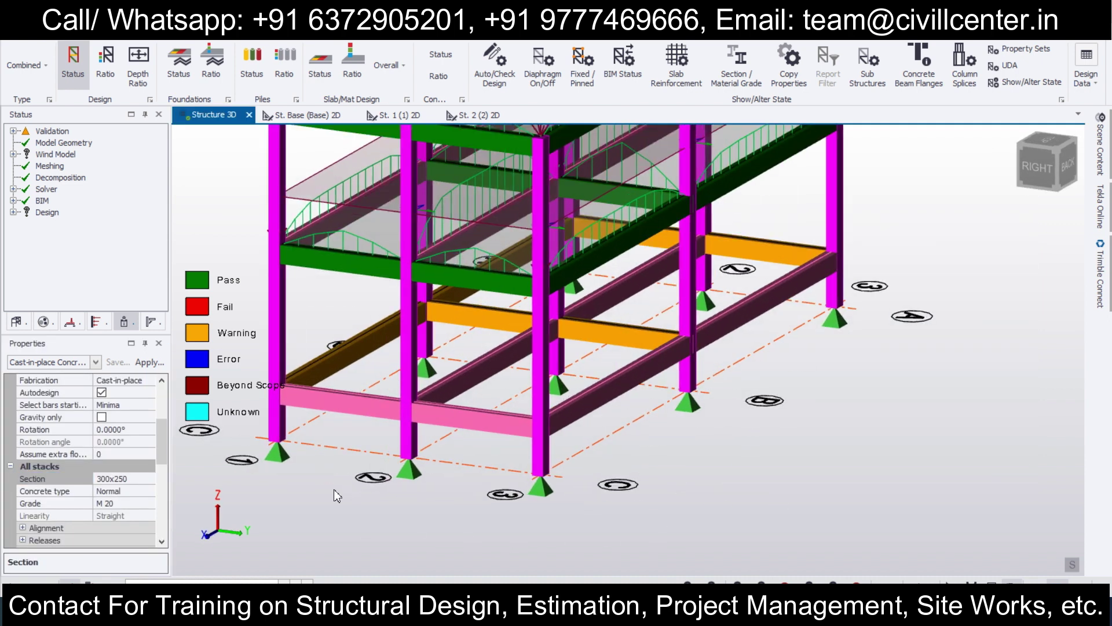
scroll(346, 488, up, 2)
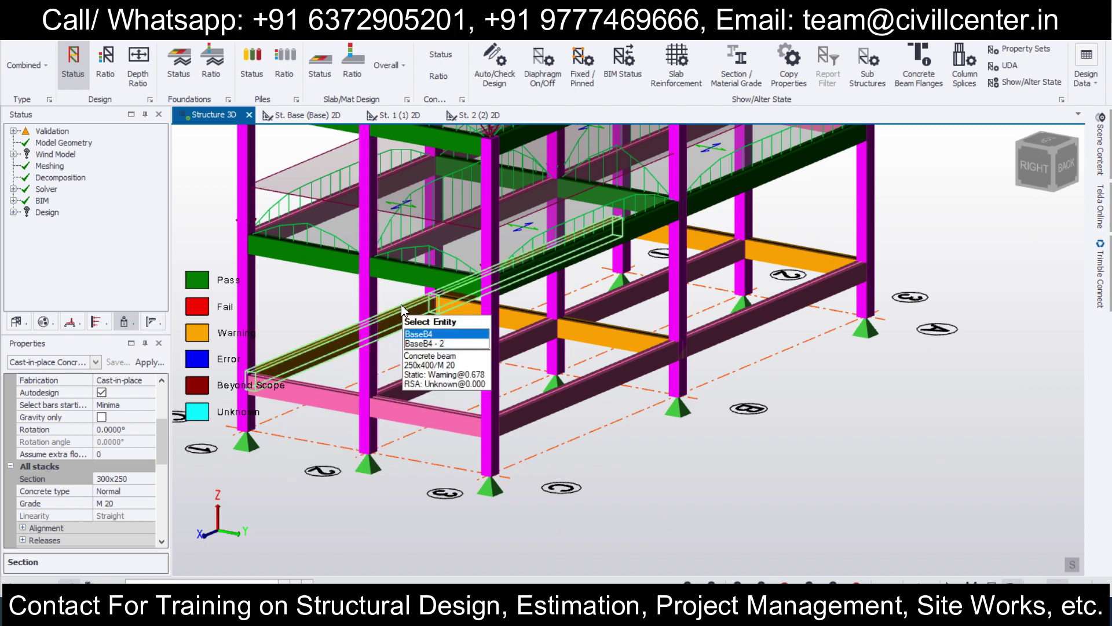
key(Escape)
scroll(379, 357, down, 2)
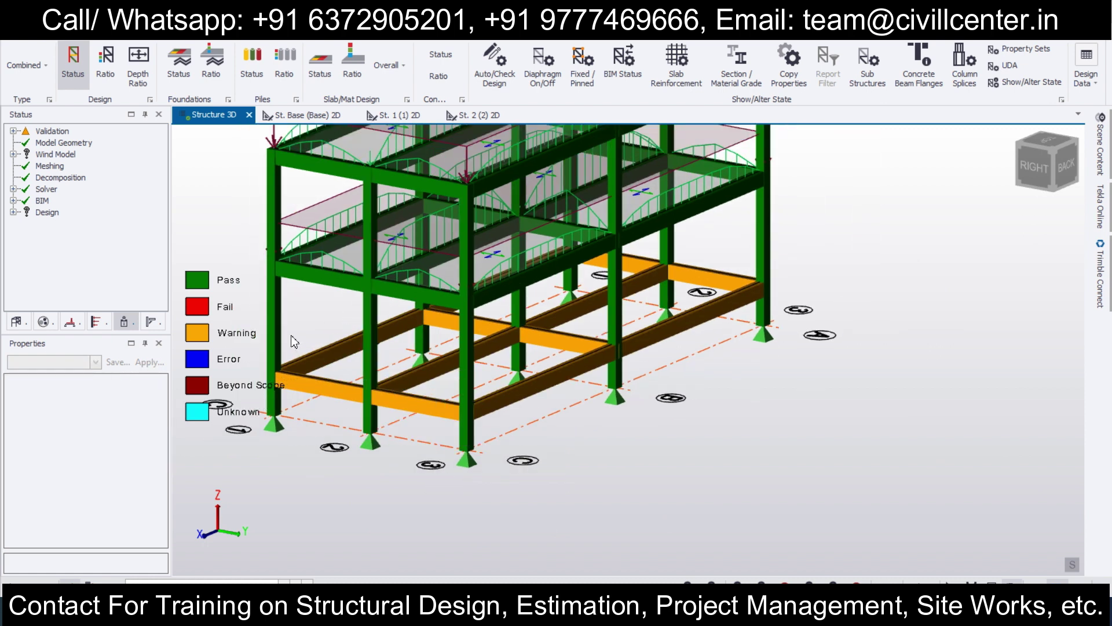
Step: Run the static member check on corner column C7, review its longitudinal bars summary and close the results
click(281, 335)
right_click(279, 337)
right_click(326, 286)
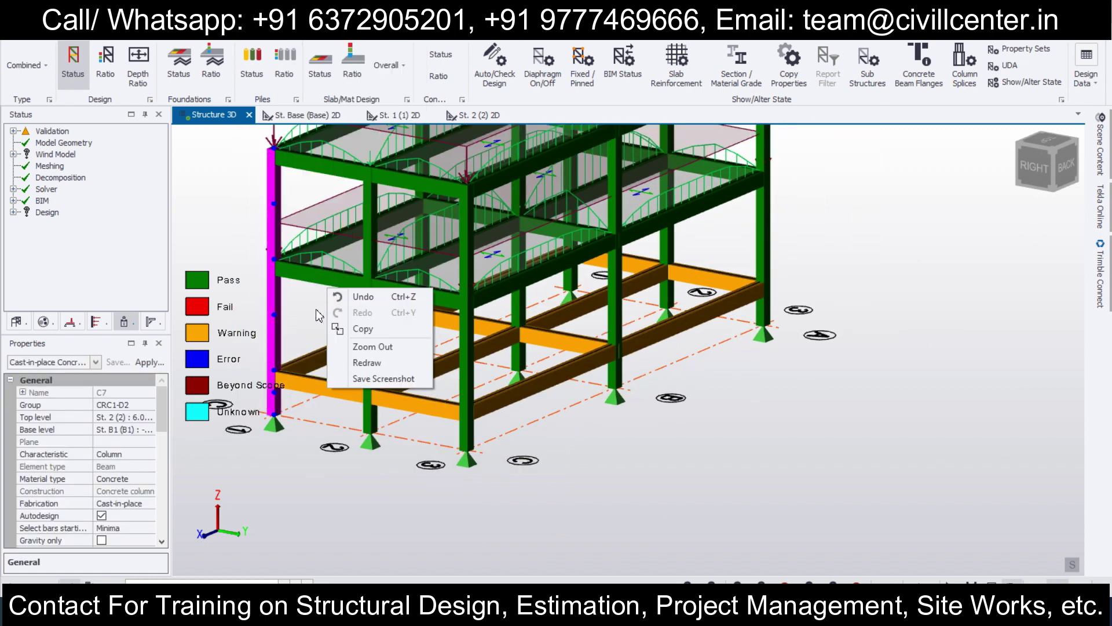
right_click(280, 339)
right_click(283, 343)
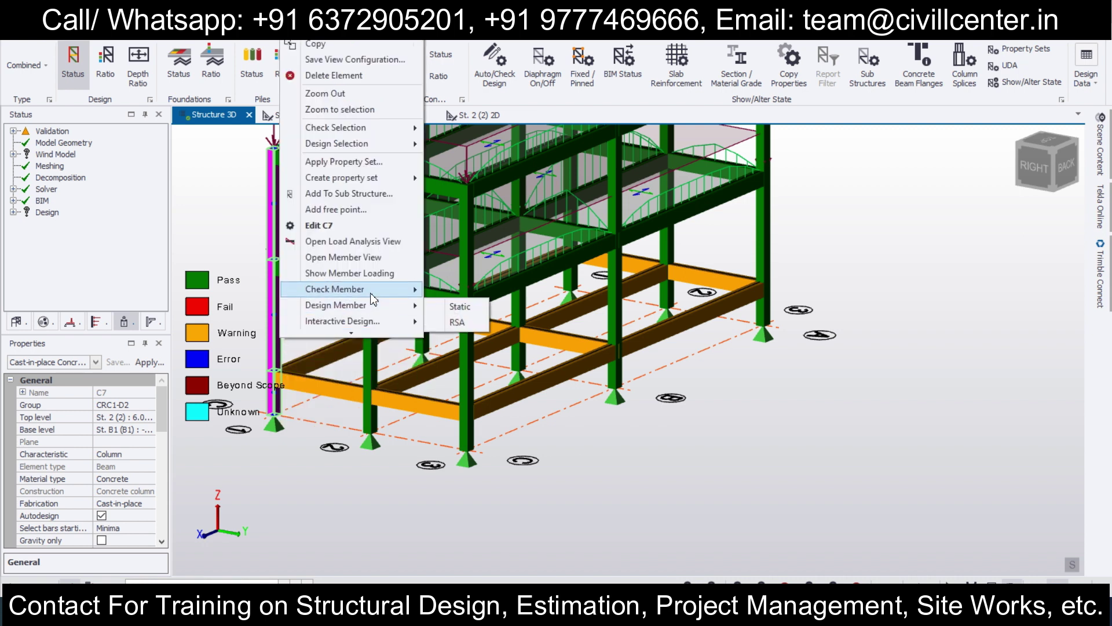
click(453, 286)
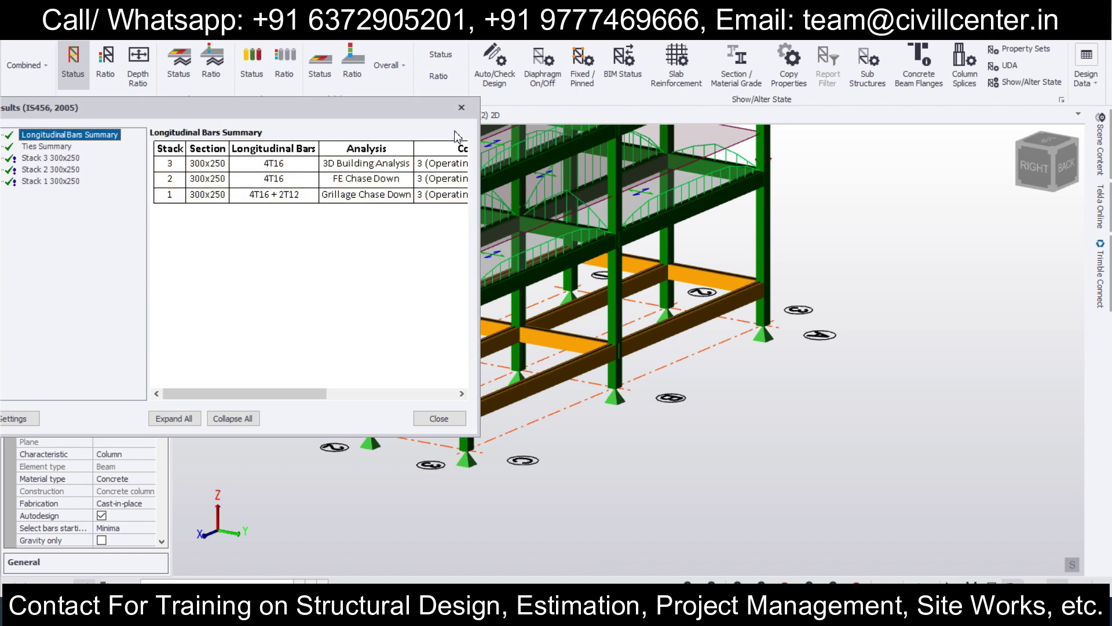
click(462, 107)
Step: Run the design for column C8, review its longitudinal bars summary and close the results
click(370, 319)
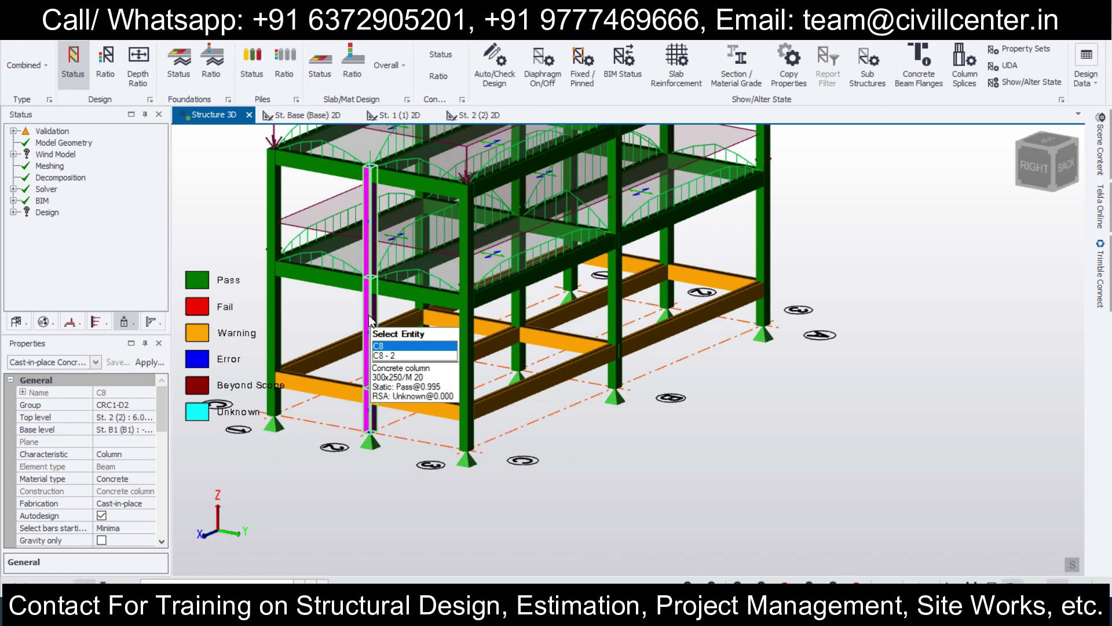
right_click(370, 320)
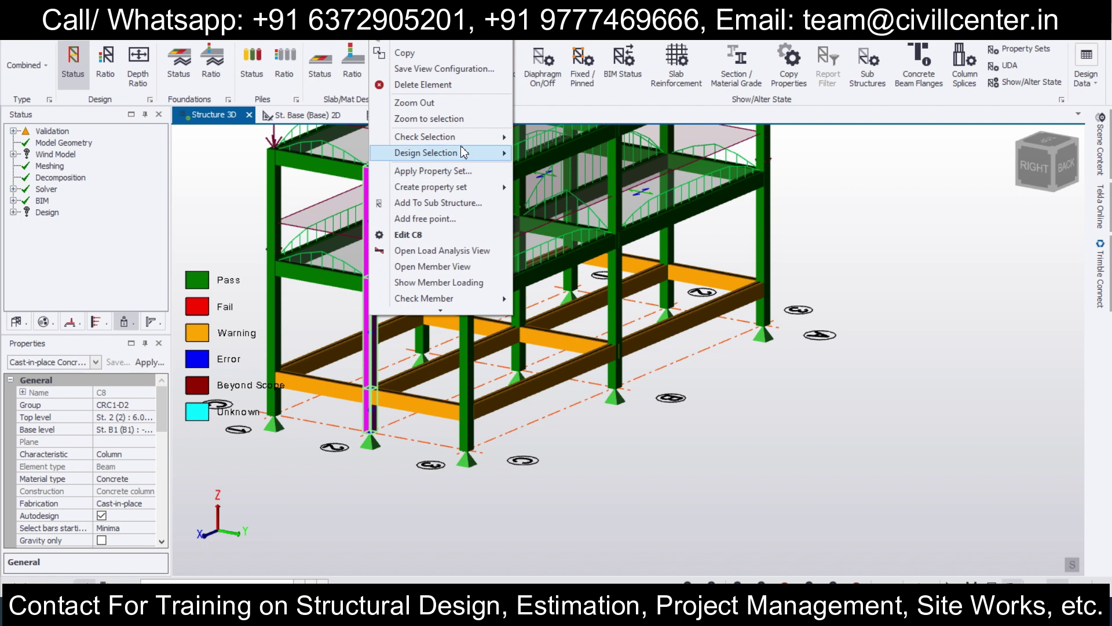
mouse_move(463, 152)
click(531, 151)
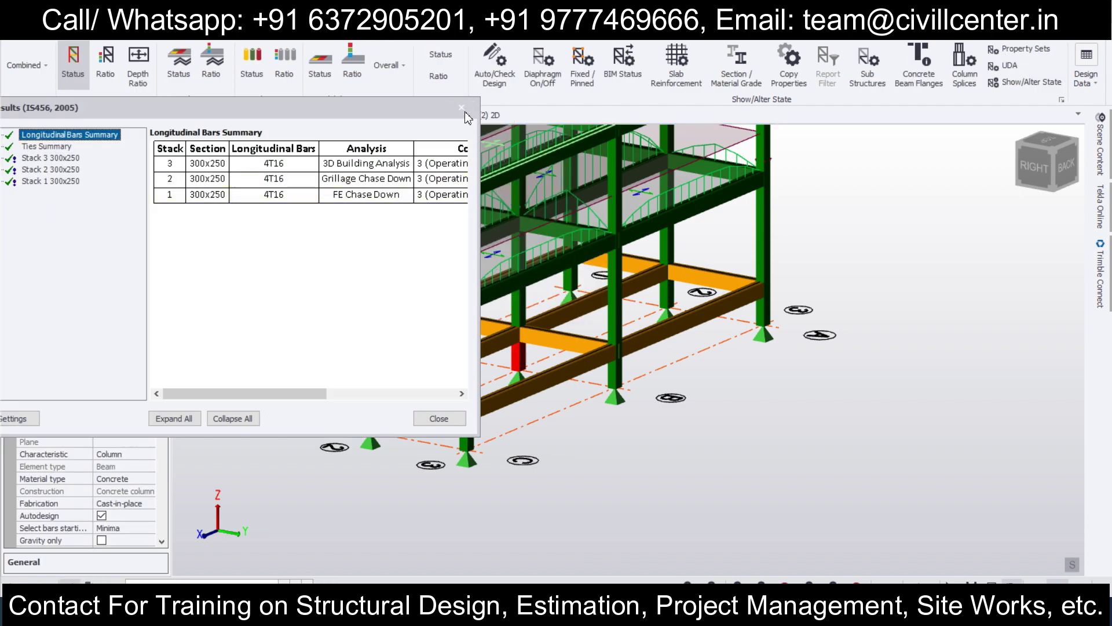
click(461, 108)
Step: Inspect close up how the base beams meet columns C7 and C8 along gridline C
scroll(276, 447, up, 5)
right_drag(315, 459, 205, 458)
scroll(284, 303, up, 3)
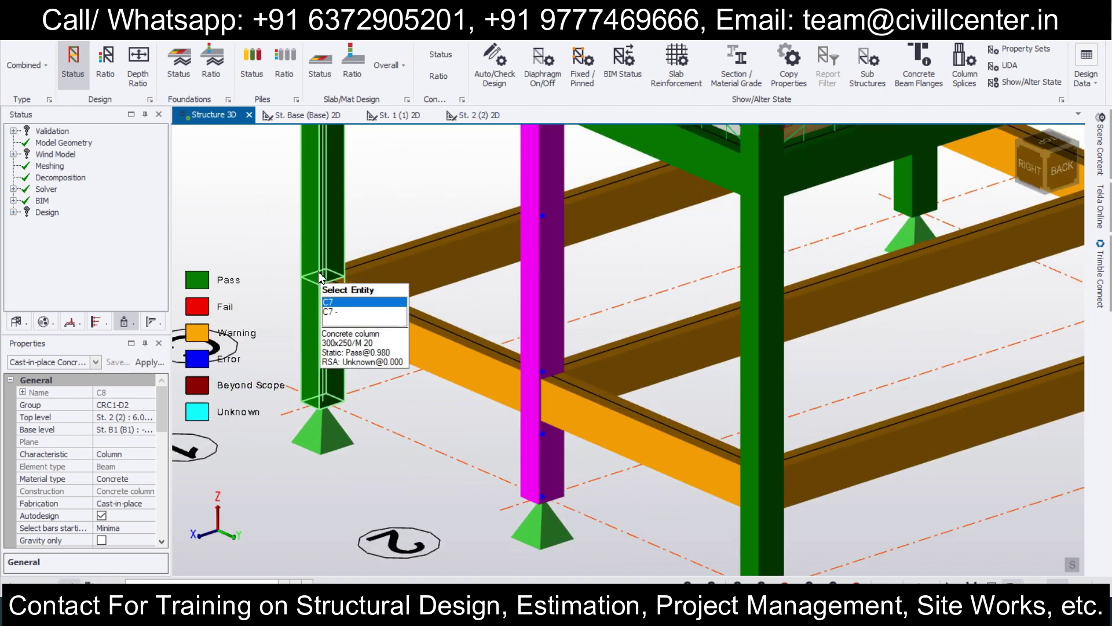
scroll(319, 272, up, 3)
right_drag(513, 314, 461, 308)
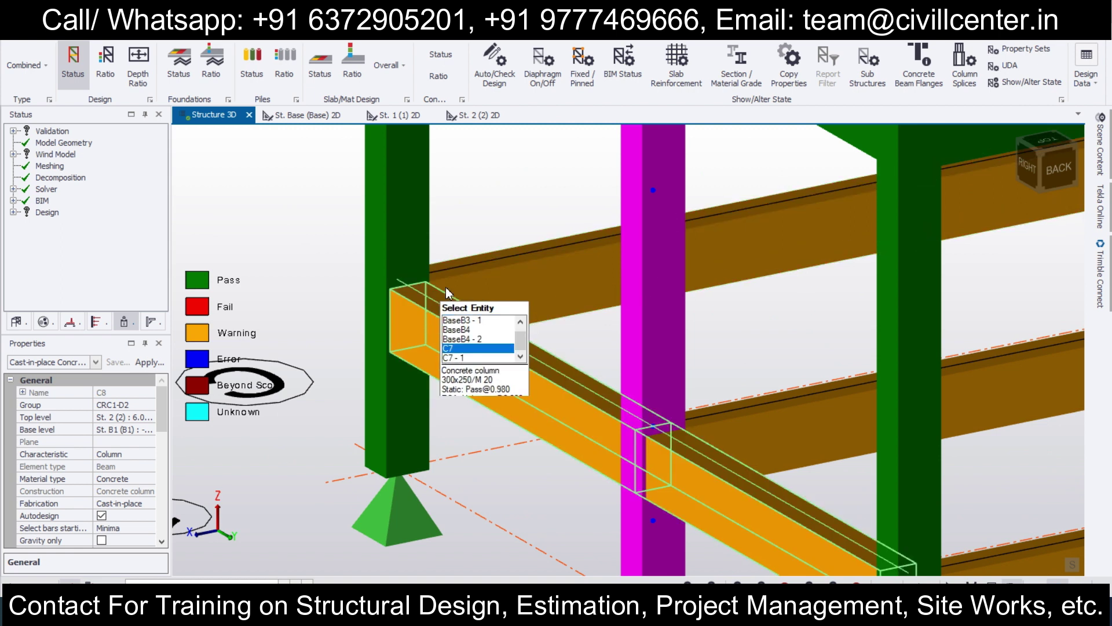
scroll(629, 422, down, 5)
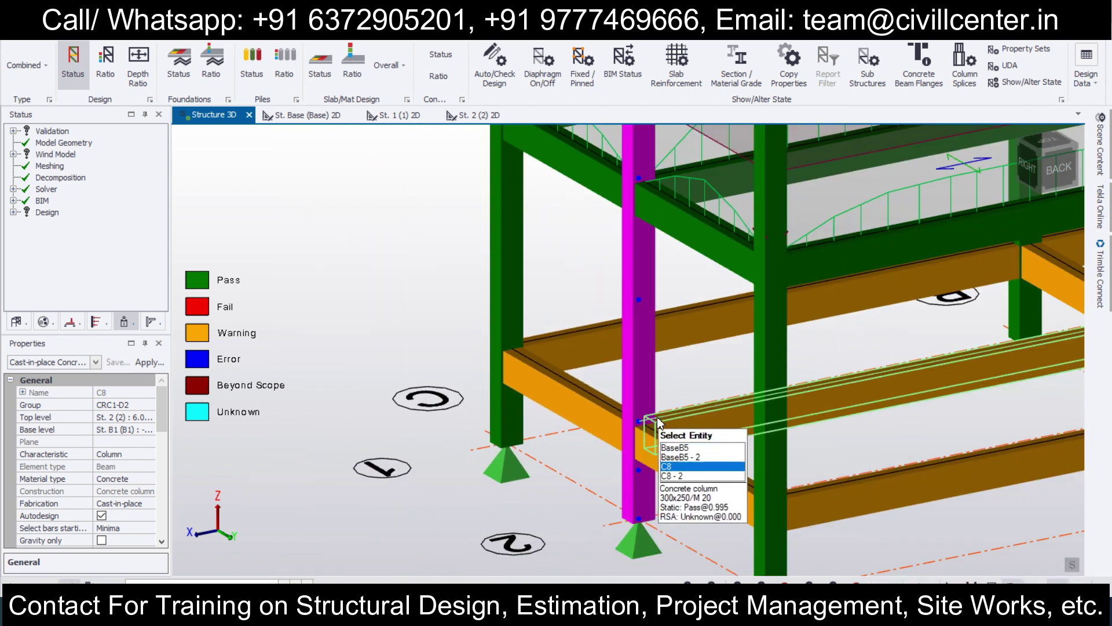
Step: Run the static member check on corner column C9, review its longitudinal bars summary and close the results
middle_drag(895, 467, 750, 379)
click(629, 336)
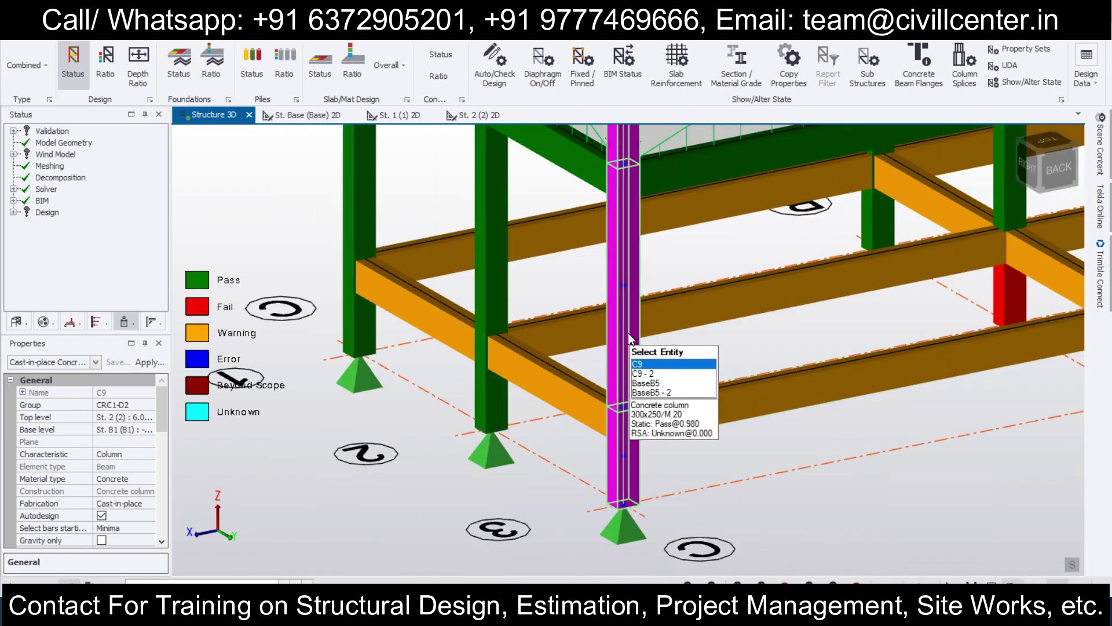
right_click(630, 335)
mouse_move(697, 303)
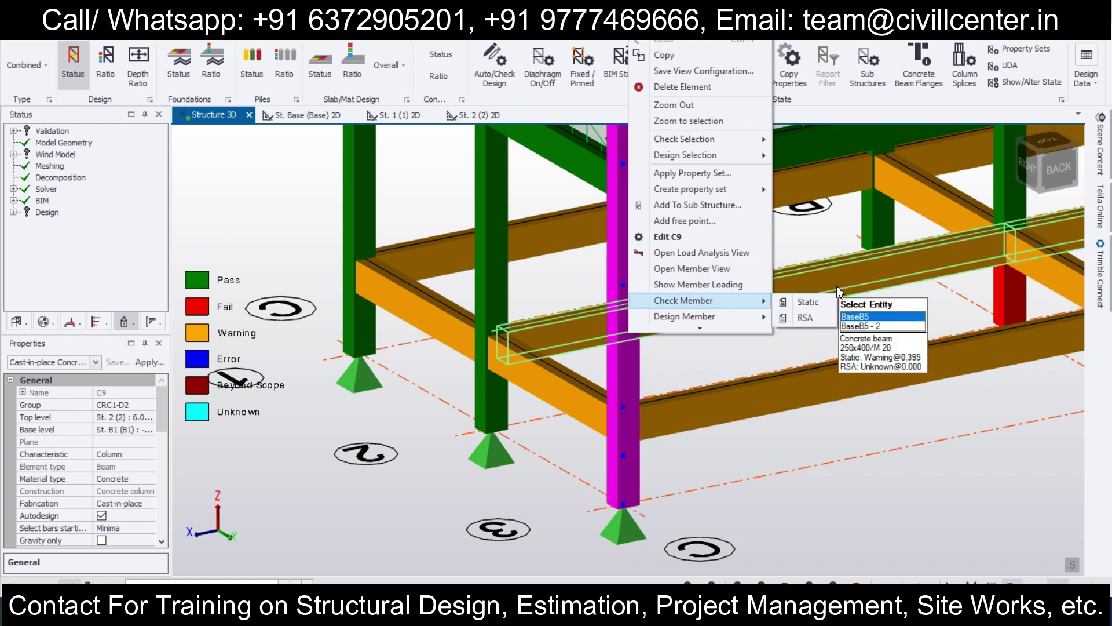
click(807, 302)
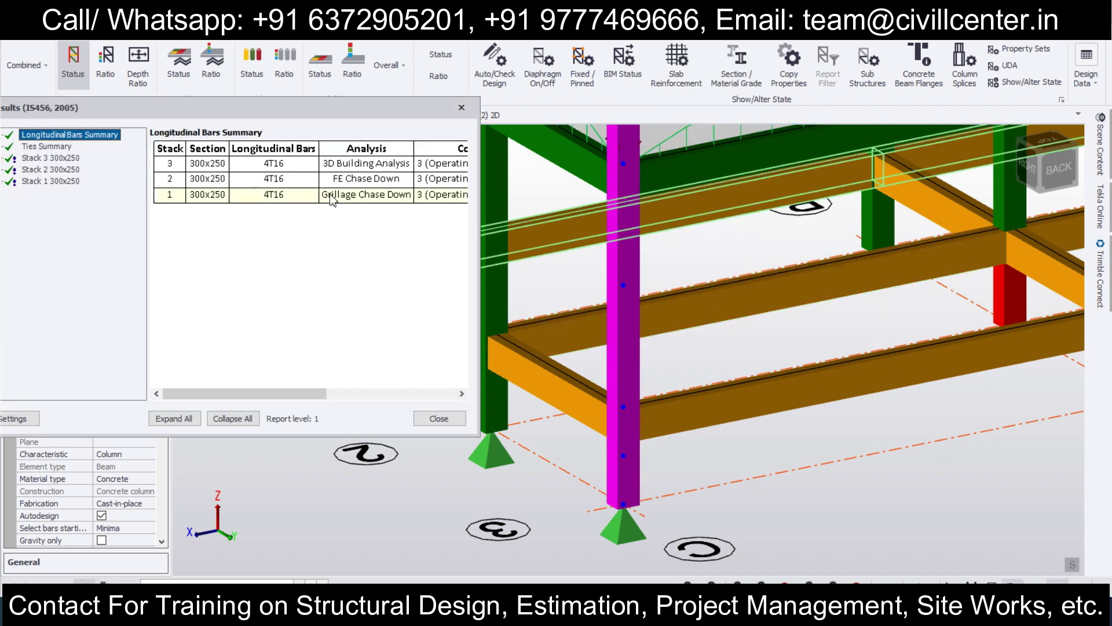
click(462, 107)
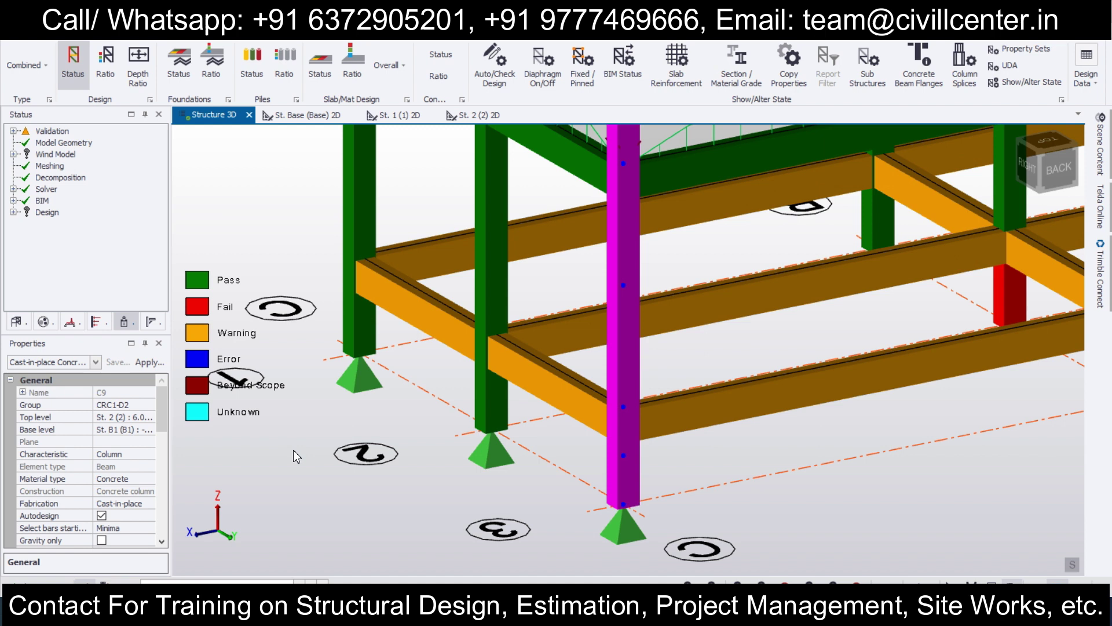
Step: Look through the properties of column C9 down to its section settings
drag(164, 432, 167, 454)
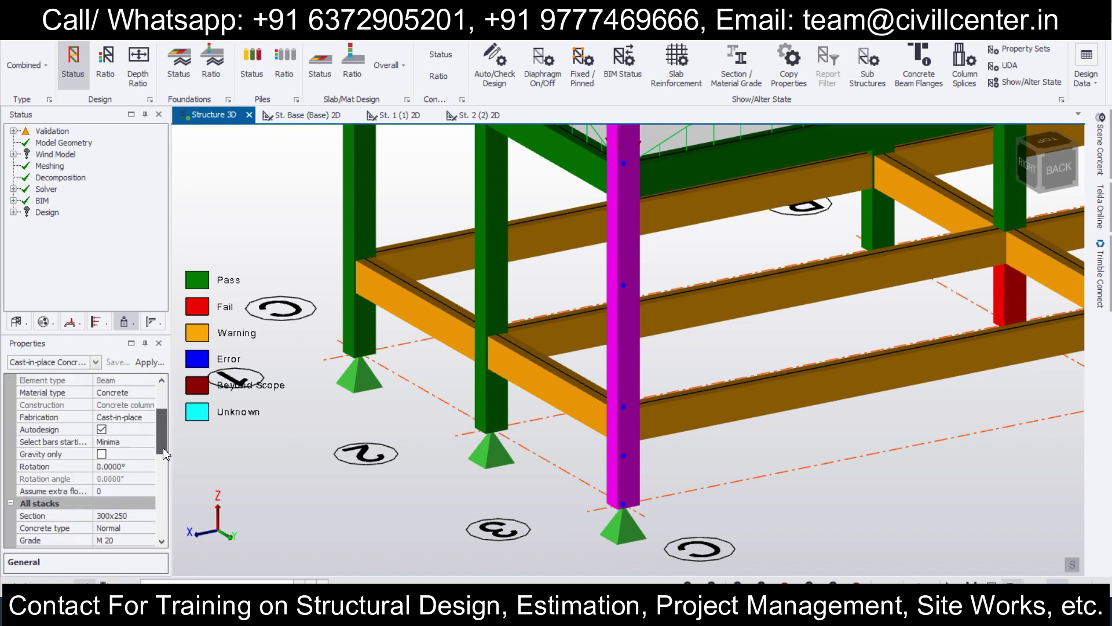
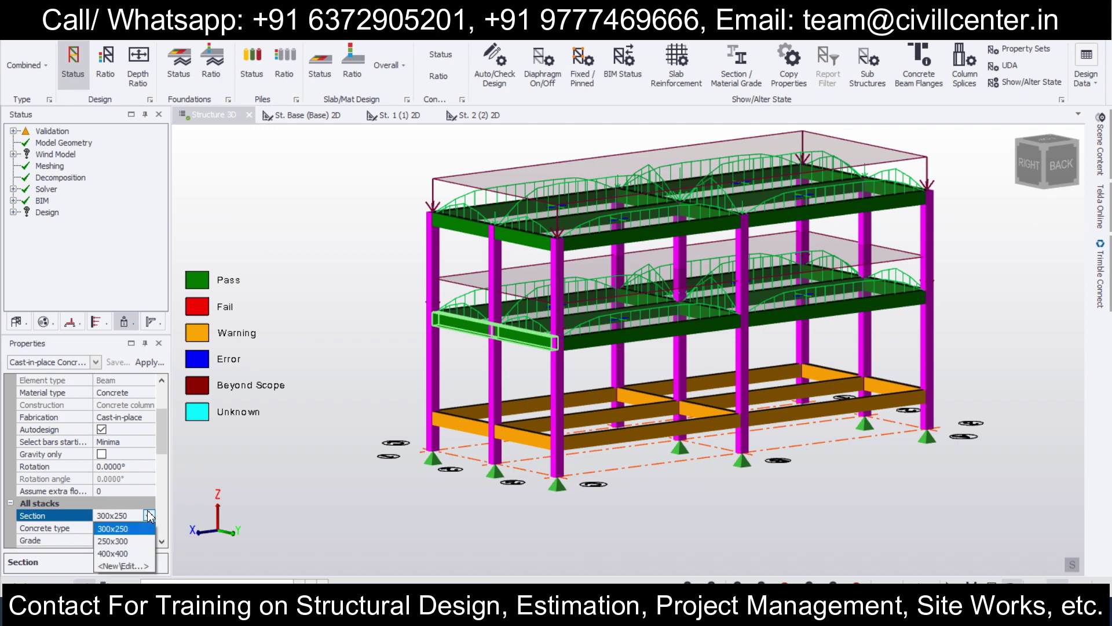
Step: Set the section of the selected columns to 250x300 and inspect close up how the base beams meet them
click(137, 541)
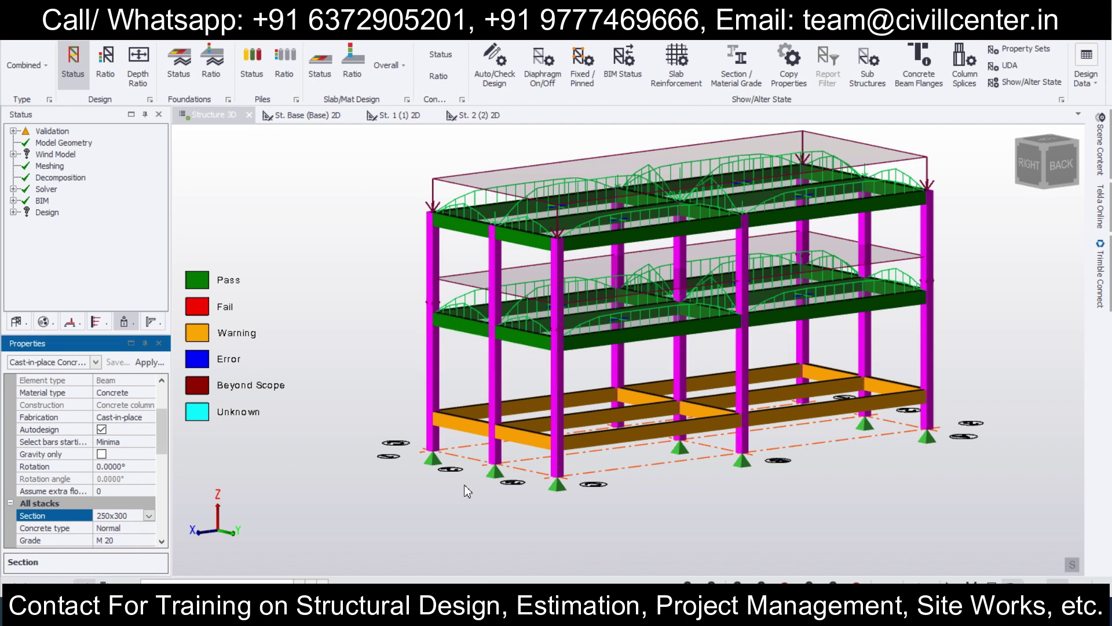
scroll(457, 388, up, 5)
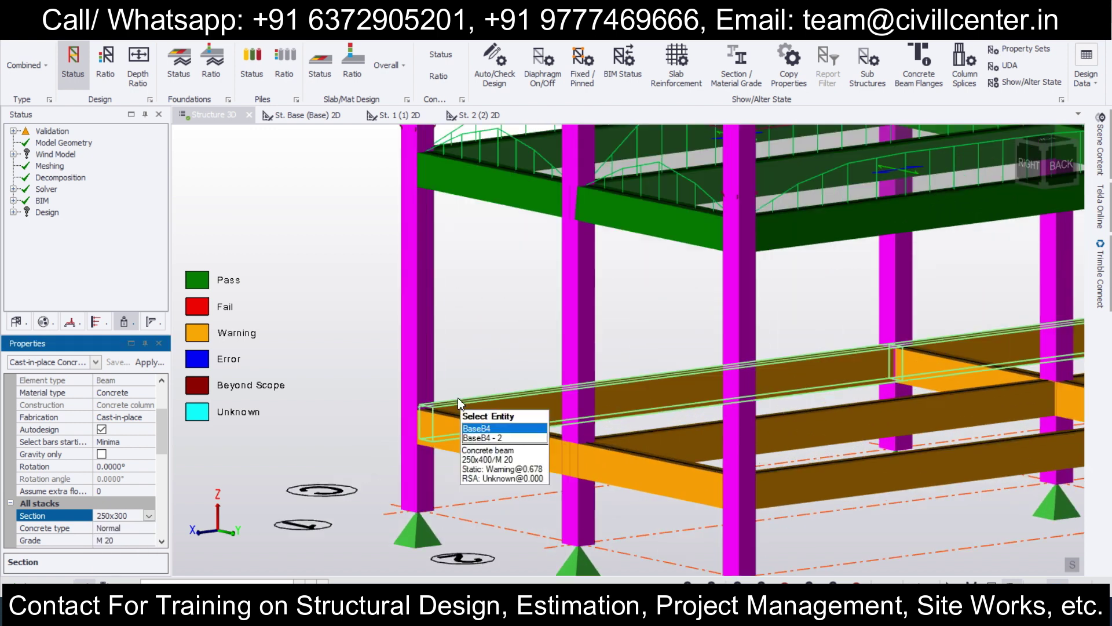
middle_drag(467, 389, 499, 467)
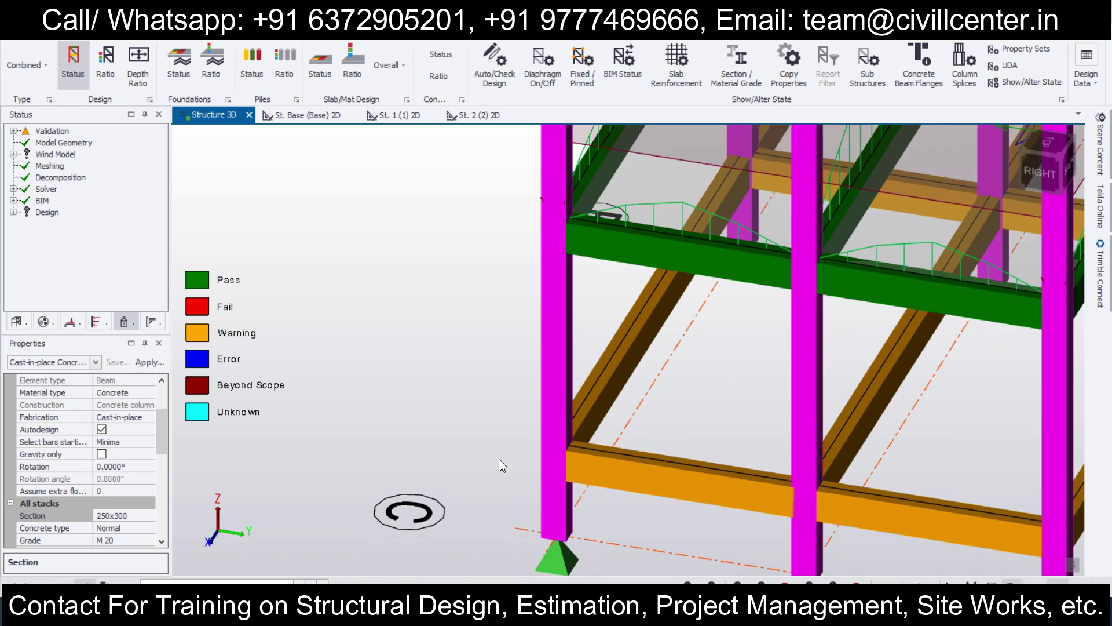
middle_drag(483, 424, 411, 356)
right_drag(498, 394, 648, 421)
scroll(666, 425, up, 8)
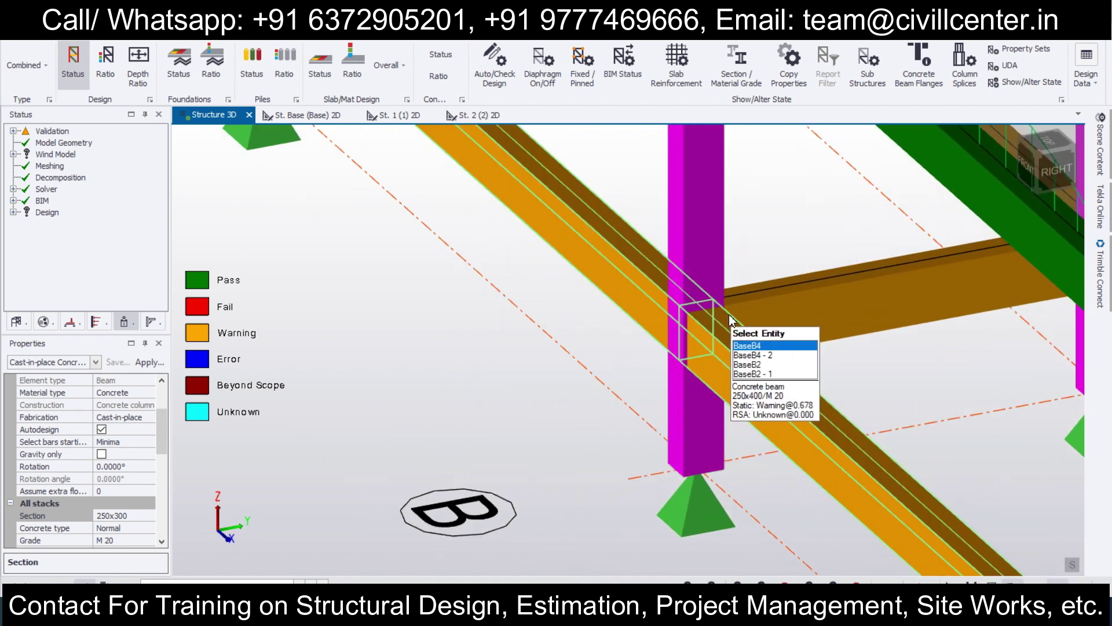
right_drag(944, 392, 903, 398)
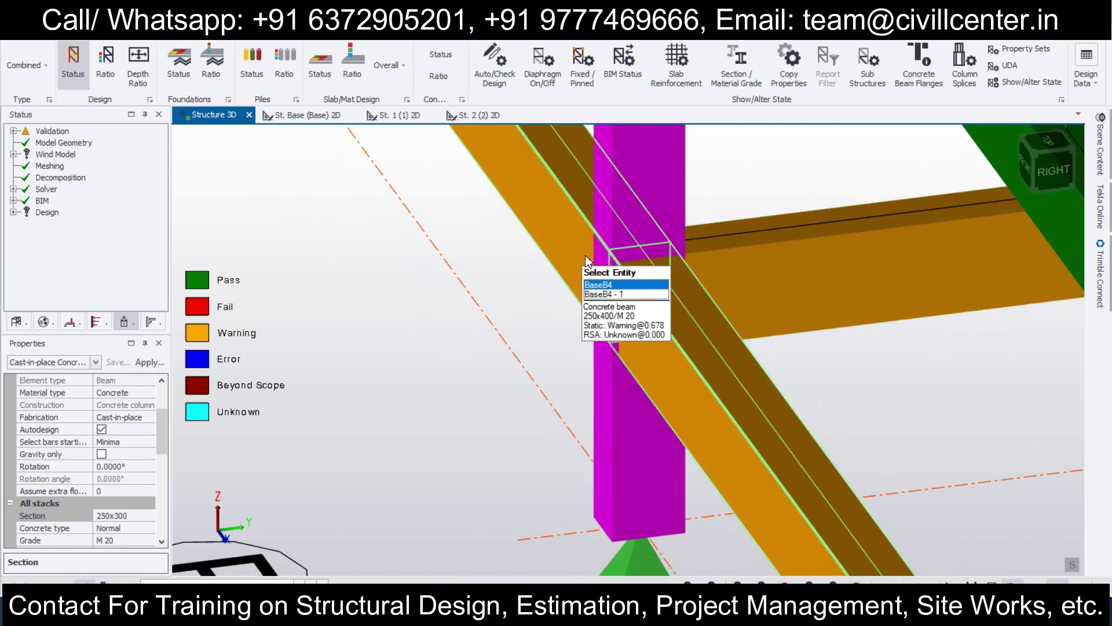
scroll(673, 257, down, 6)
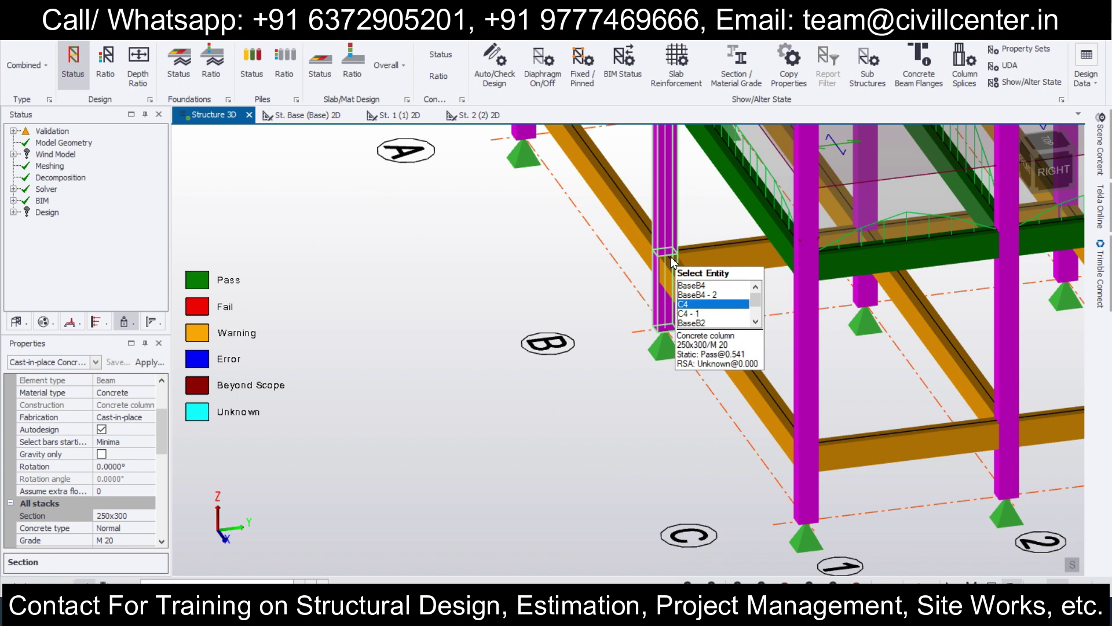
middle_drag(875, 449, 655, 430)
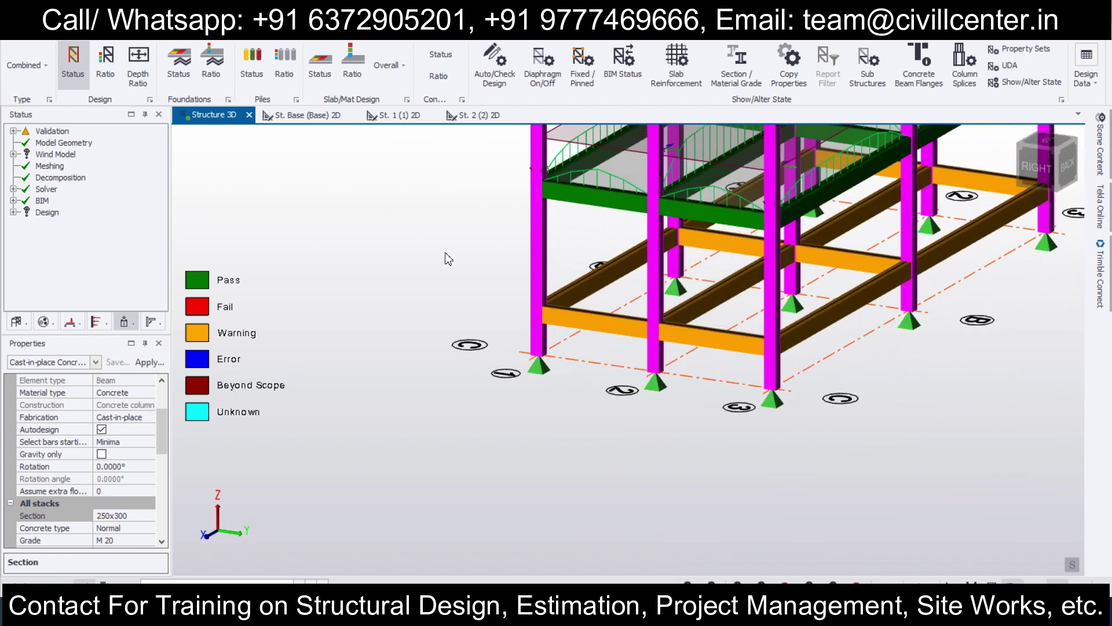
Step: Run the static design for all the selected columns with the 250x300 section
right_click(530, 242)
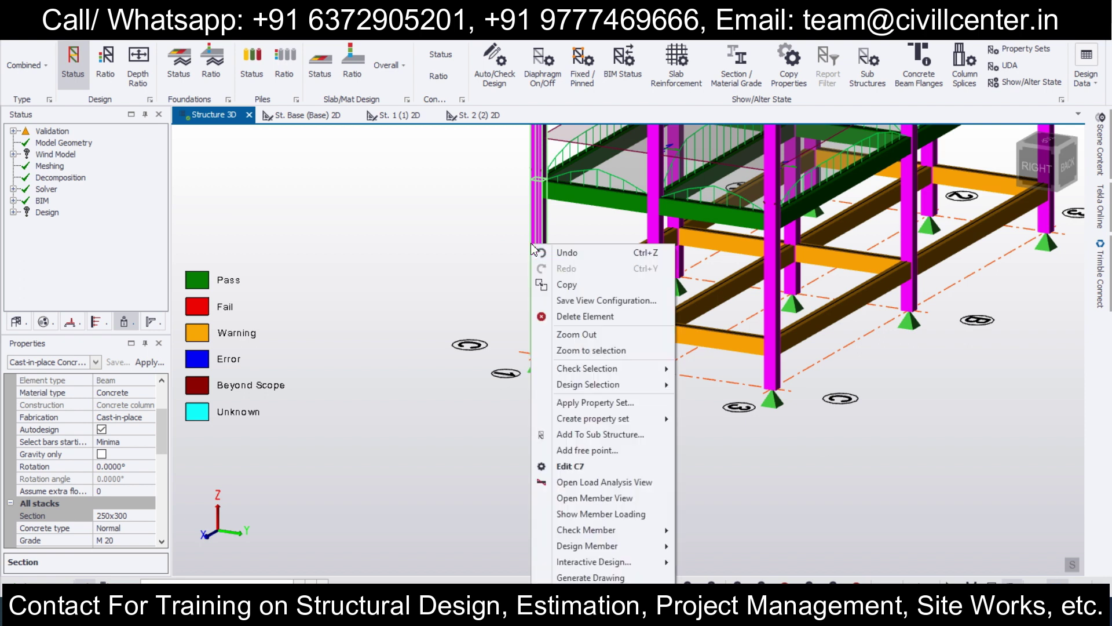
mouse_move(604, 384)
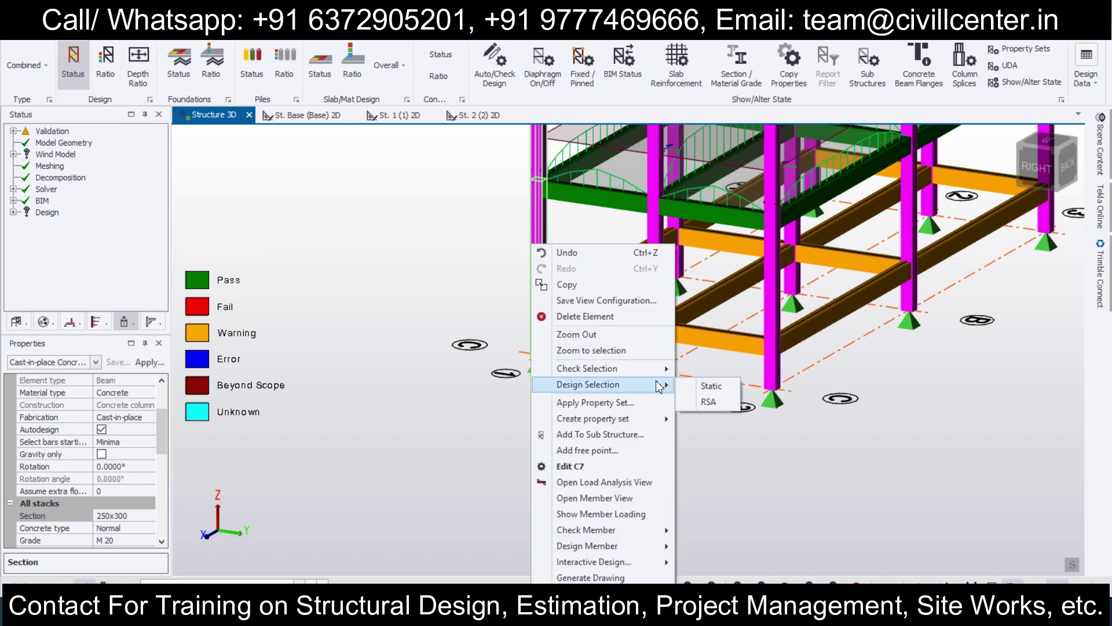
click(711, 385)
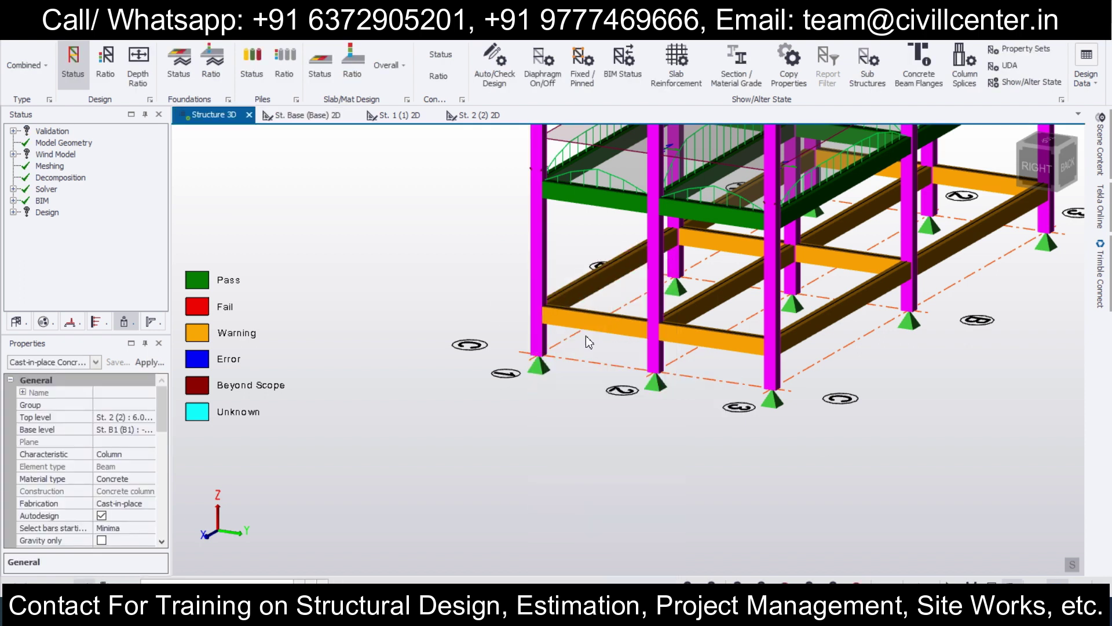
Step: Run the static member check on corner column C7, review its longitudinal bars summary and close the results
right_click(546, 280)
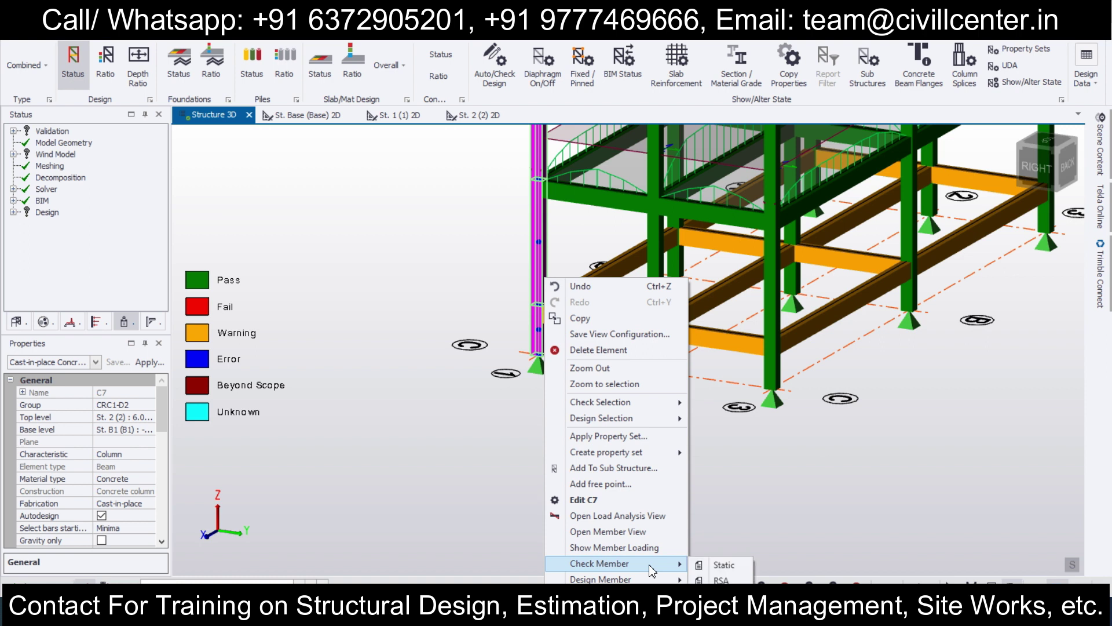
mouse_move(658, 579)
click(723, 572)
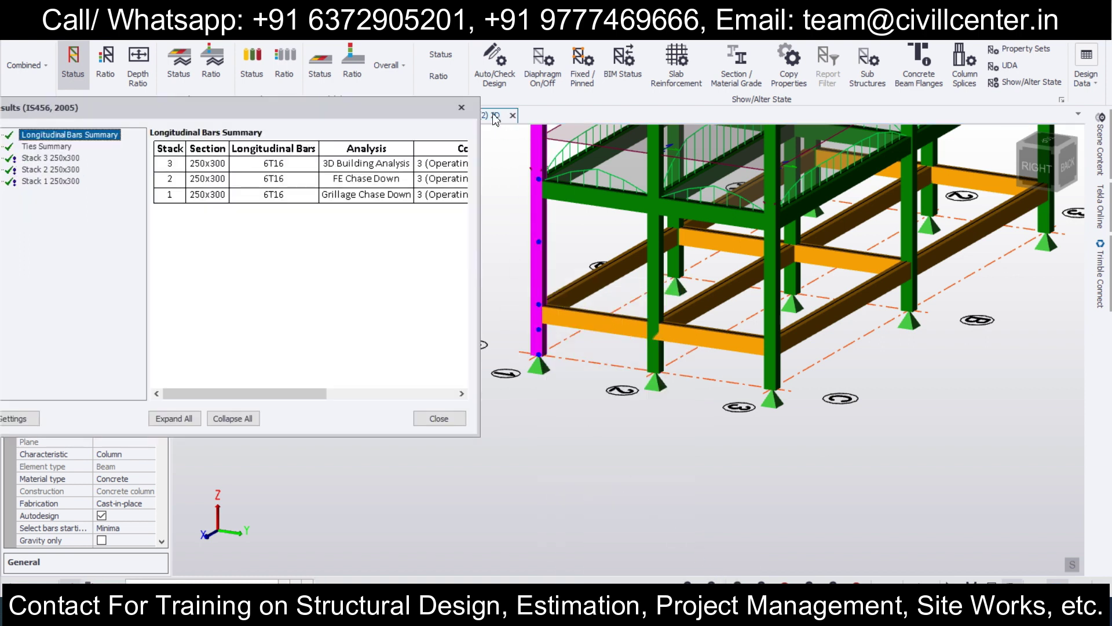
click(462, 107)
Step: Run the static member check on middle column C8, review its longitudinal bars summary and close the results
click(658, 284)
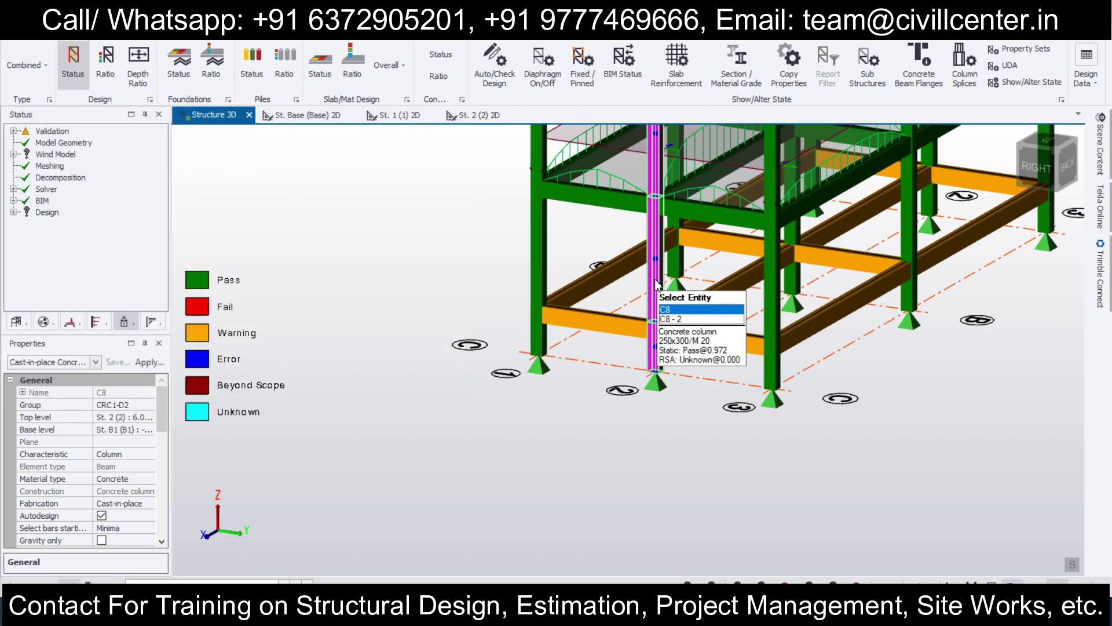
right_click(657, 283)
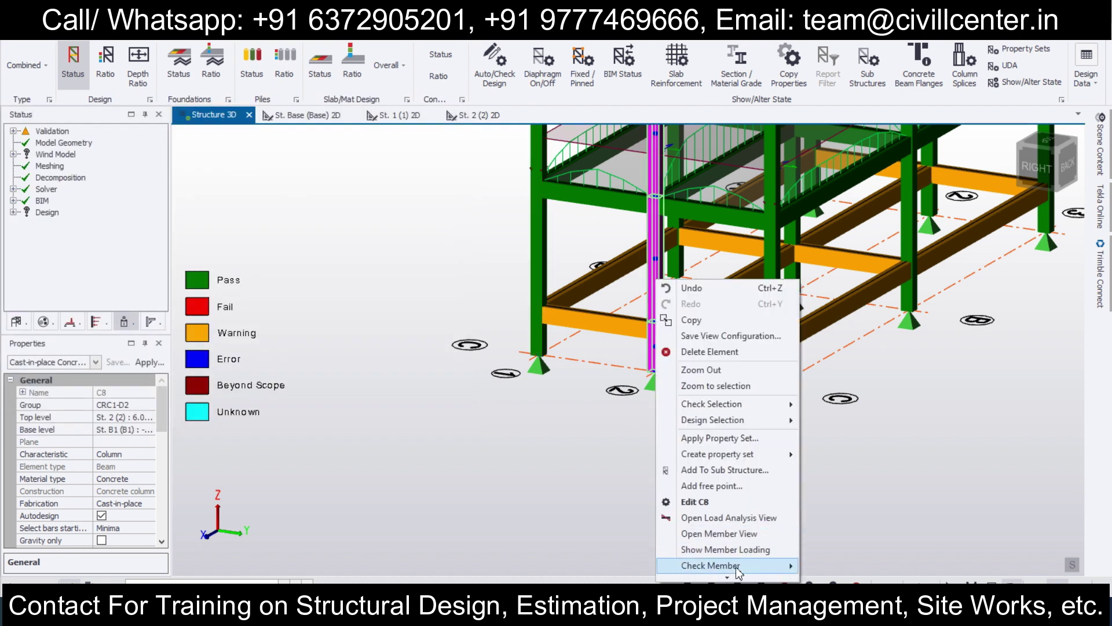
mouse_move(743, 573)
click(817, 572)
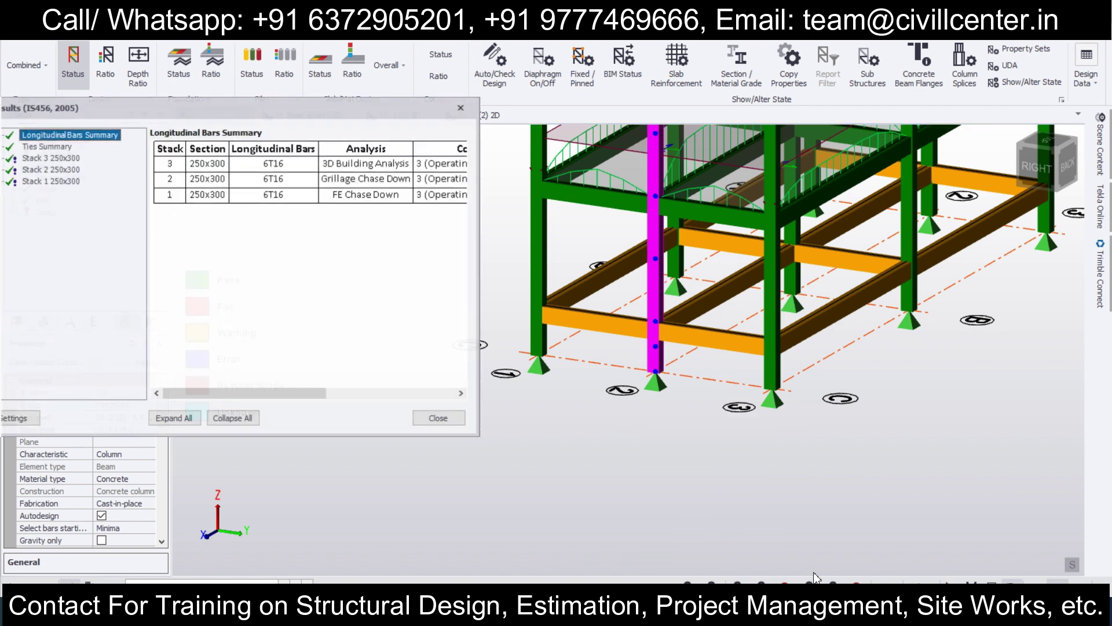
click(462, 108)
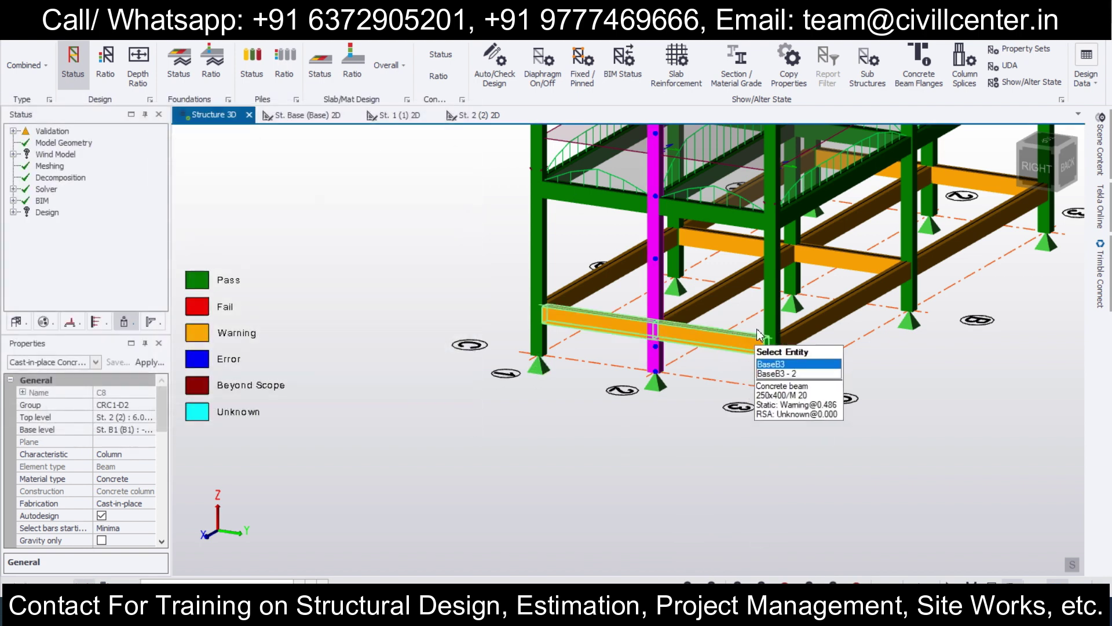
Step: Review the longitudinal bars summary from corner column C9's static member check, close the results and clear the selection
click(763, 320)
right_click(762, 319)
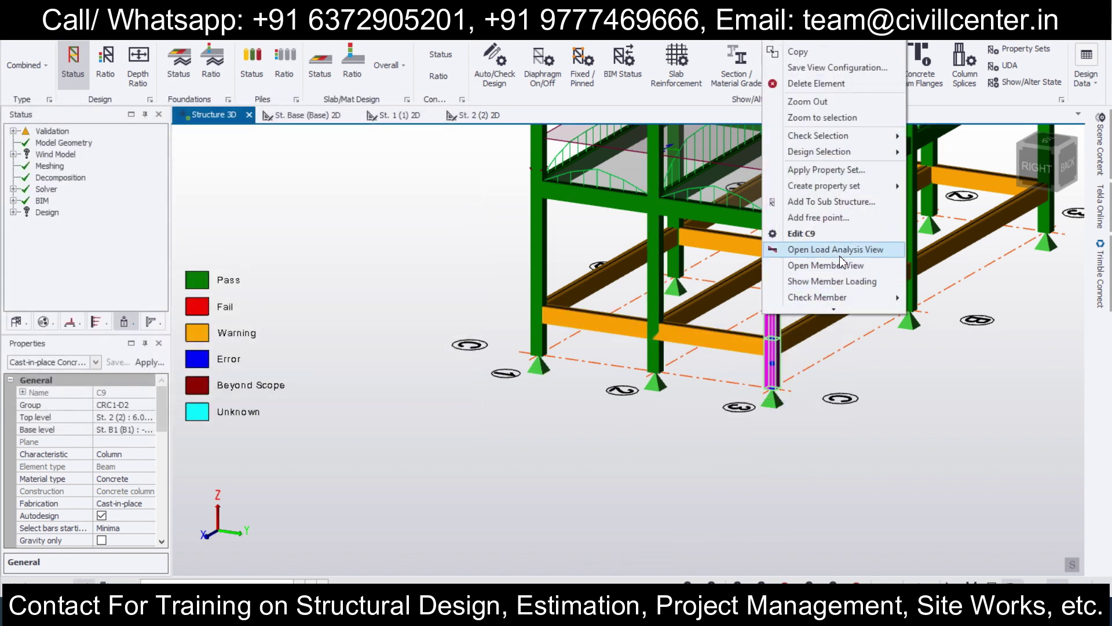
mouse_move(845, 300)
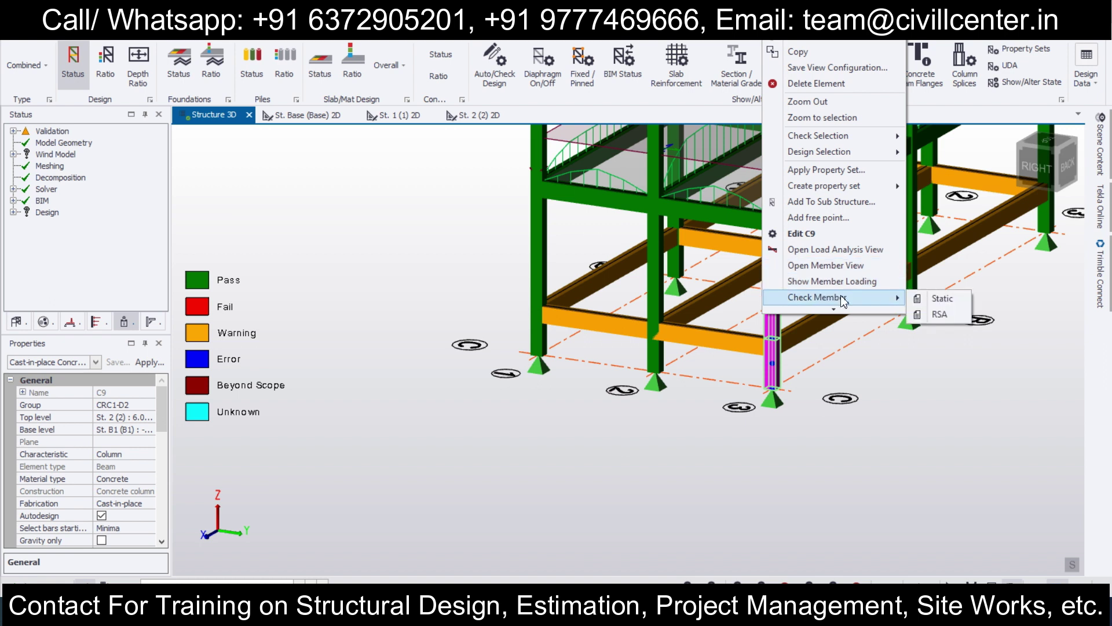
click(939, 299)
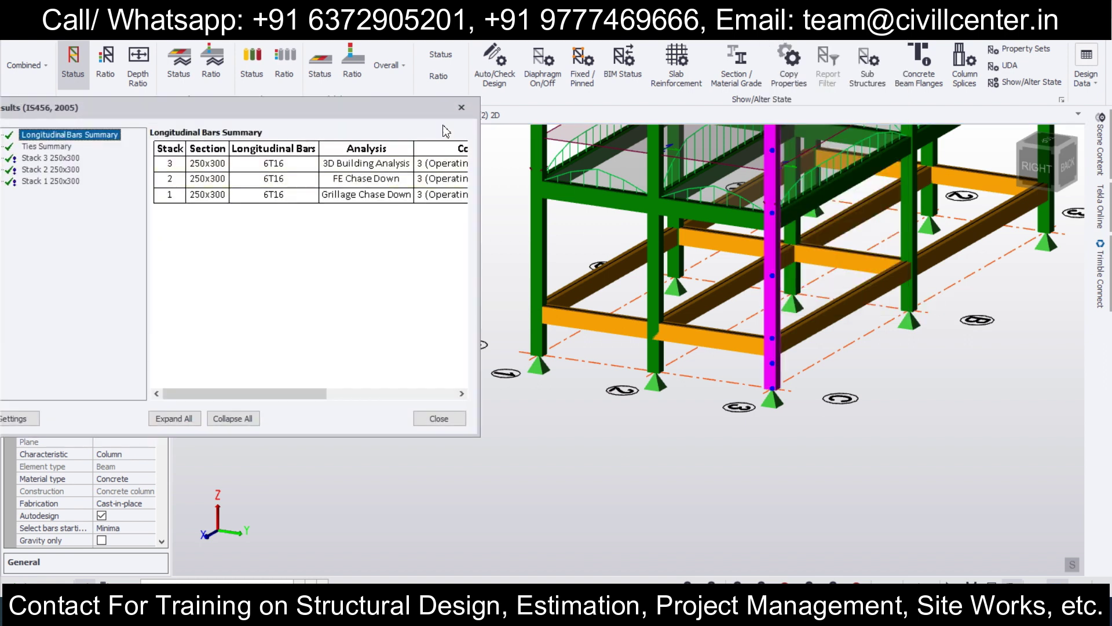
click(460, 109)
scroll(468, 441, down, 4)
scroll(468, 441, up, 2)
middle_drag(468, 442, 396, 484)
key(Escape)
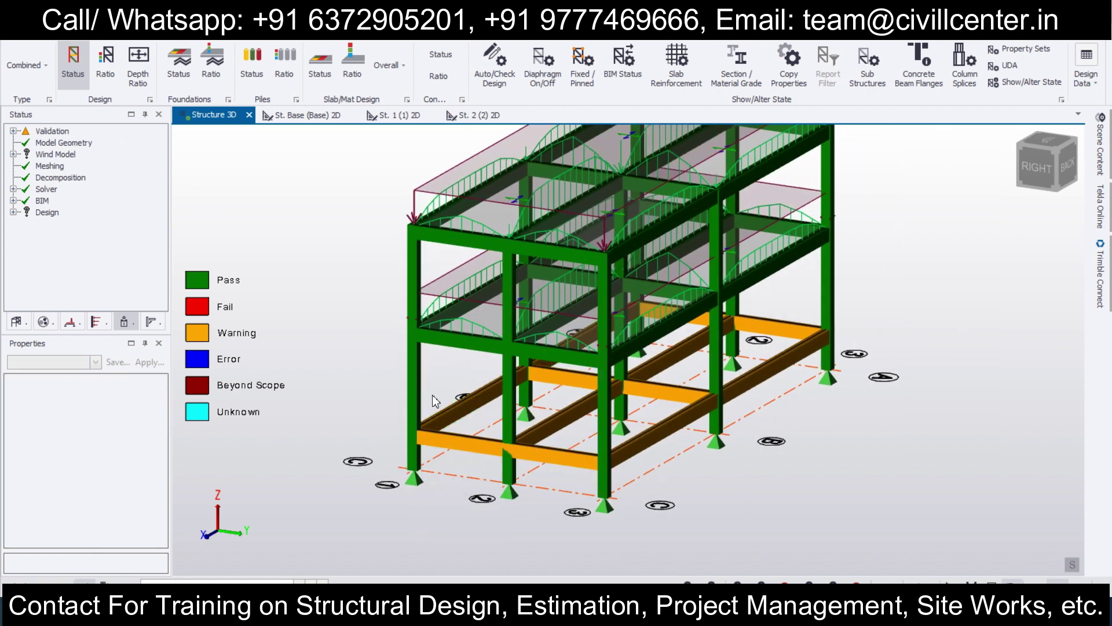
Step: Examine the columns along gridline C and the beams framing into them from several angles
right_drag(442, 397, 409, 397)
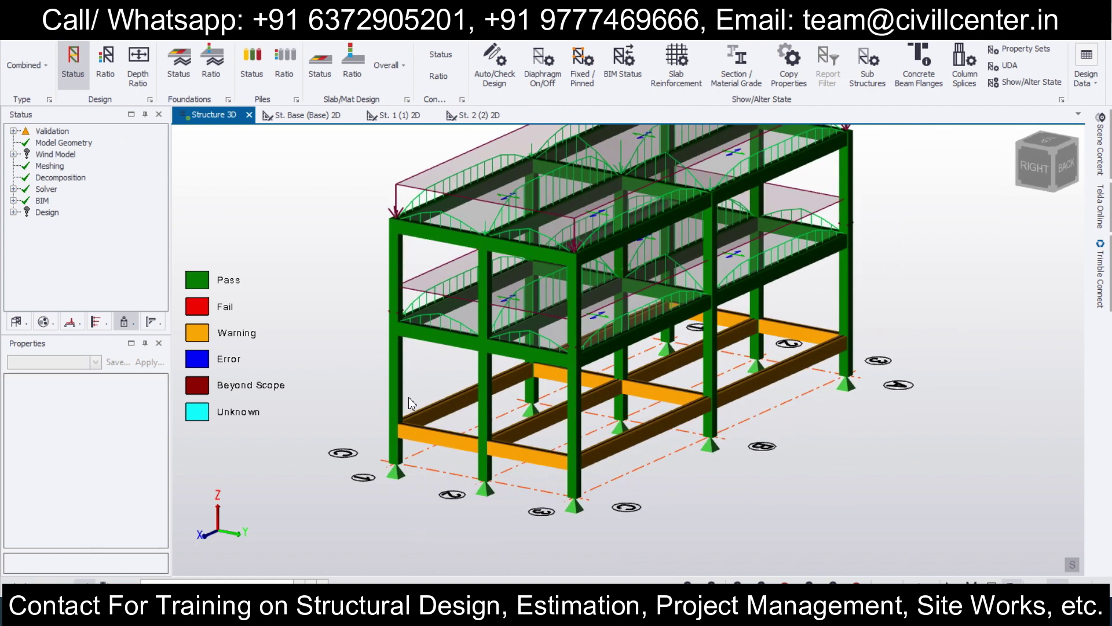
scroll(408, 398, up, 5)
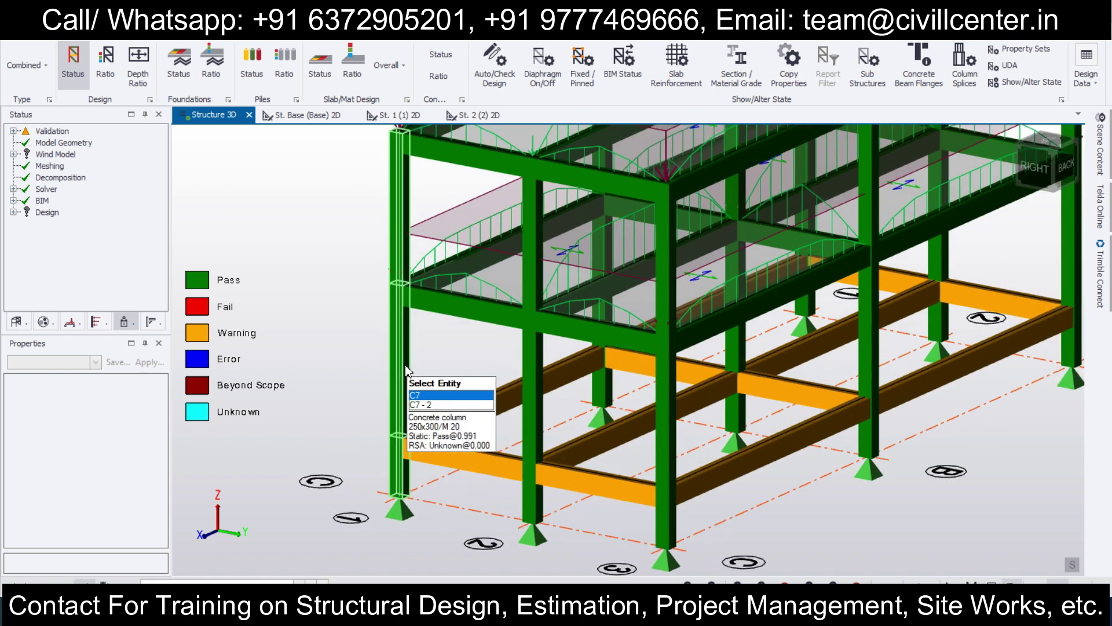
middle_drag(437, 364, 424, 391)
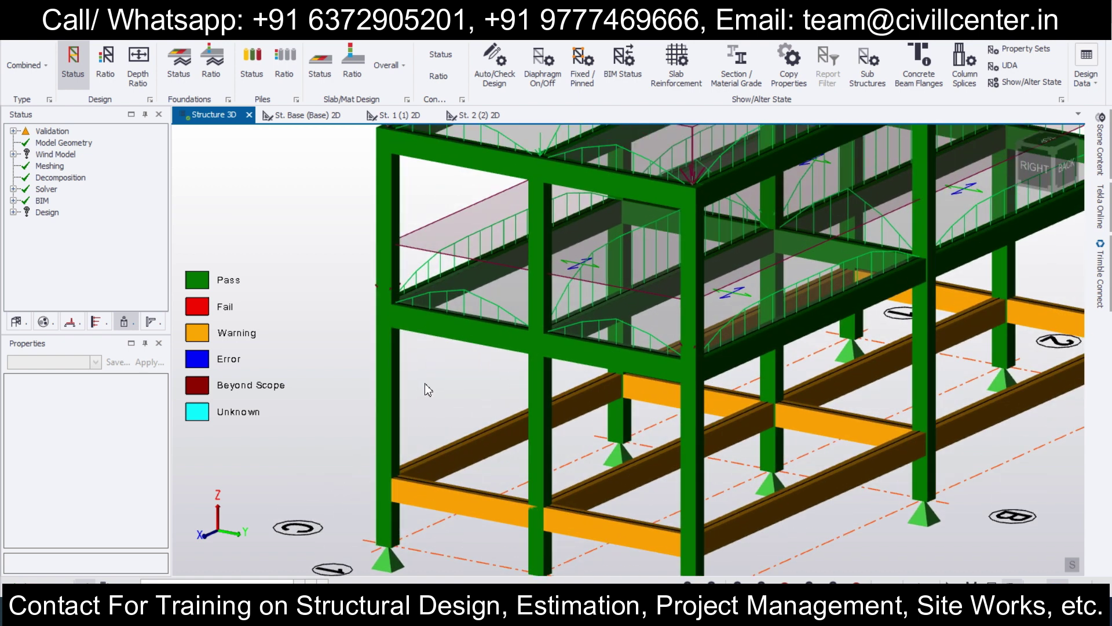
right_drag(425, 383, 413, 415)
middle_drag(414, 415, 388, 353)
scroll(388, 353, down, 2)
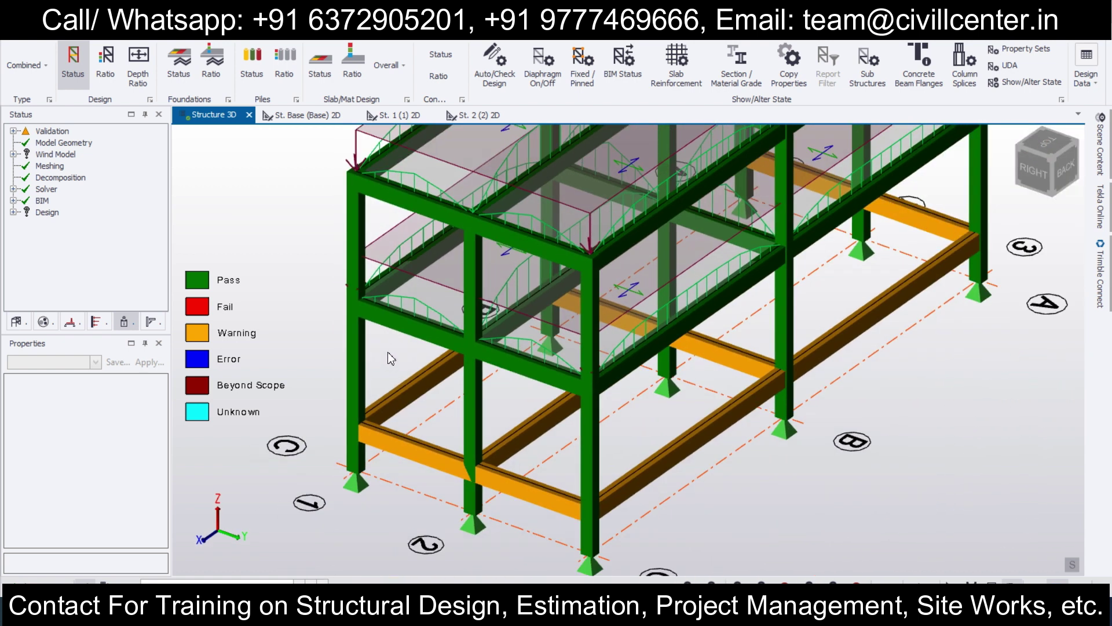
right_drag(309, 348, 370, 342)
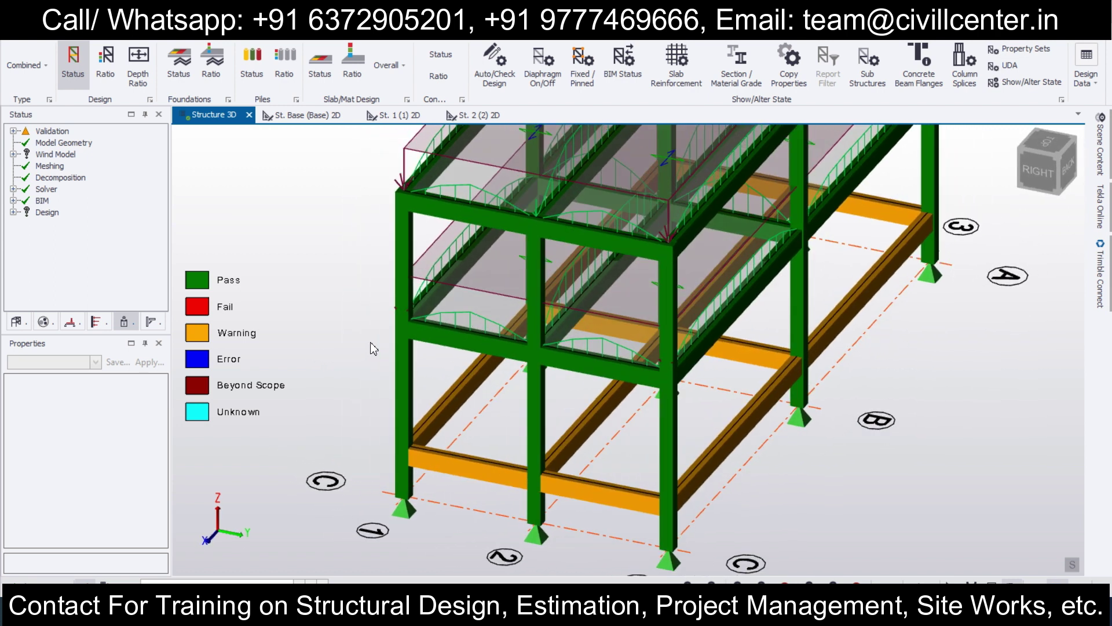
scroll(370, 342, down, 2)
shift+middle_drag(362, 365, 392, 366)
scroll(410, 348, up, 1)
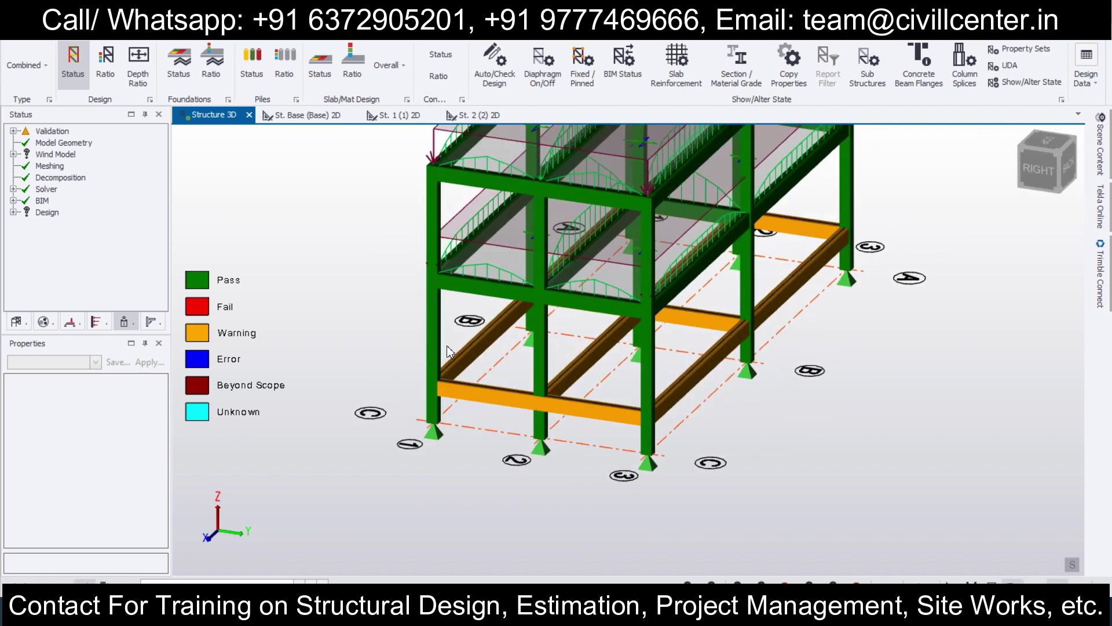
middle_drag(458, 322, 452, 339)
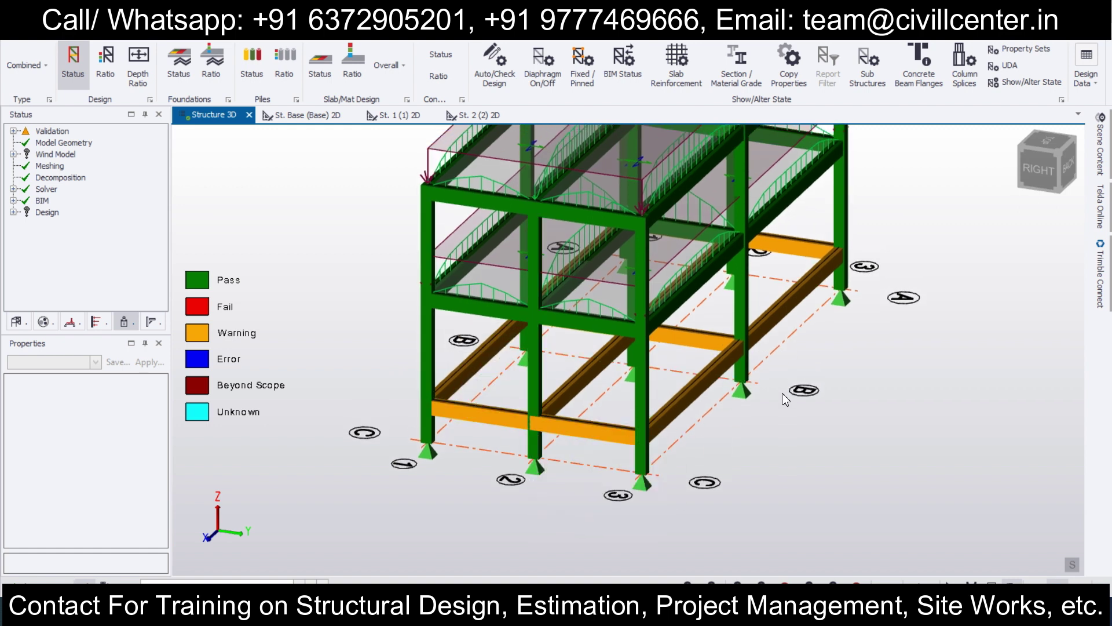
right_drag(780, 393, 779, 398)
Step: Examine the whole frame from both sides, comparing the column orientation with the slab load distribution and beam spans
scroll(782, 409, down, 1)
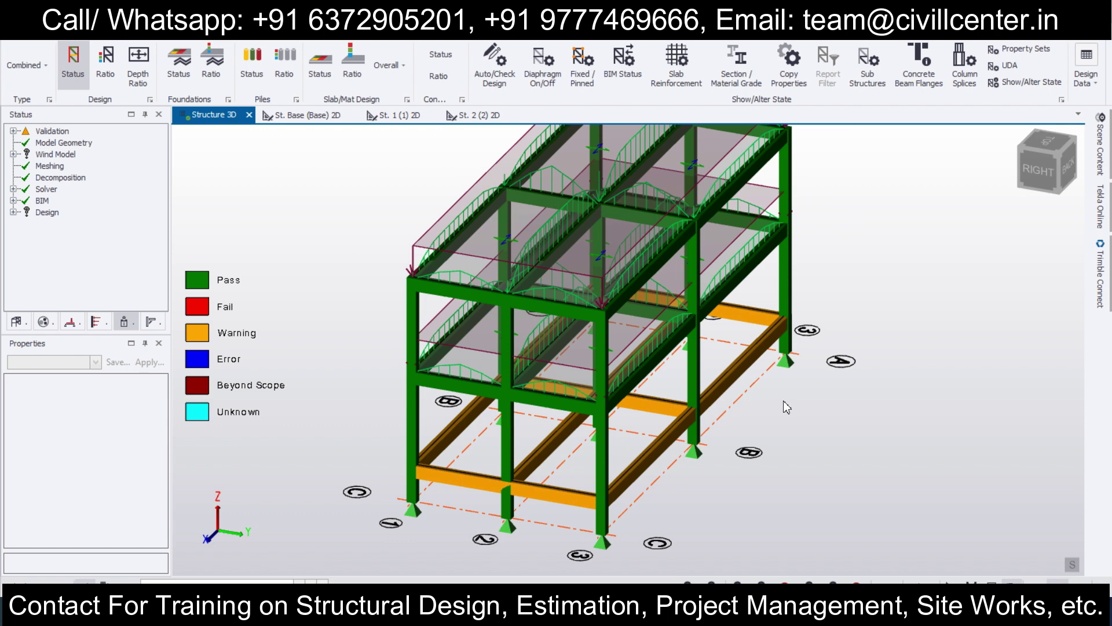
scroll(799, 421, up, 1)
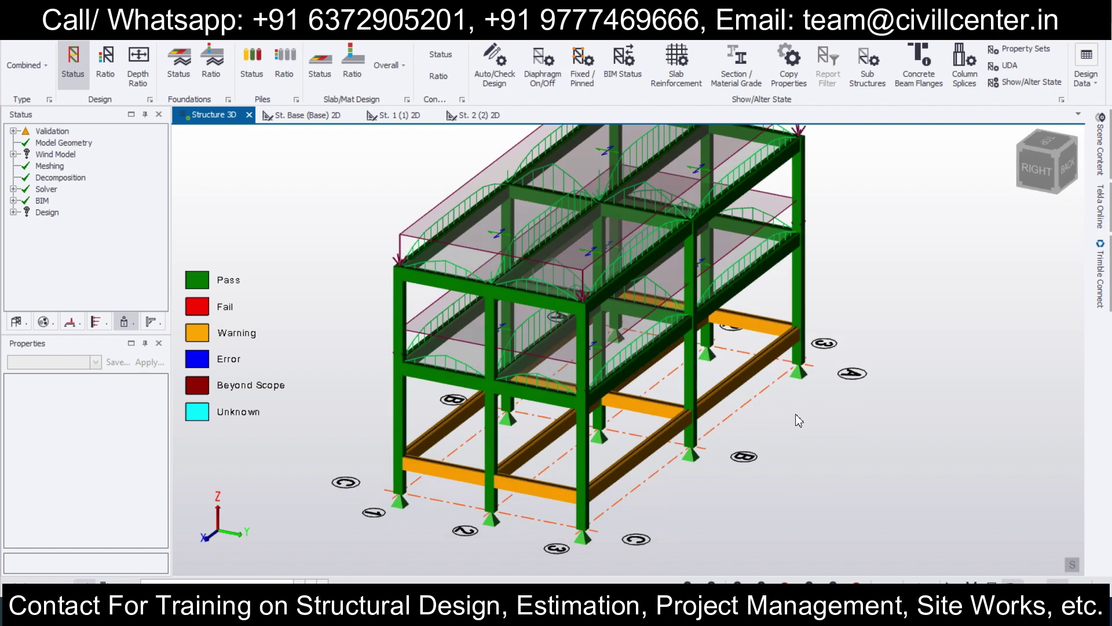
right_drag(796, 414, 795, 406)
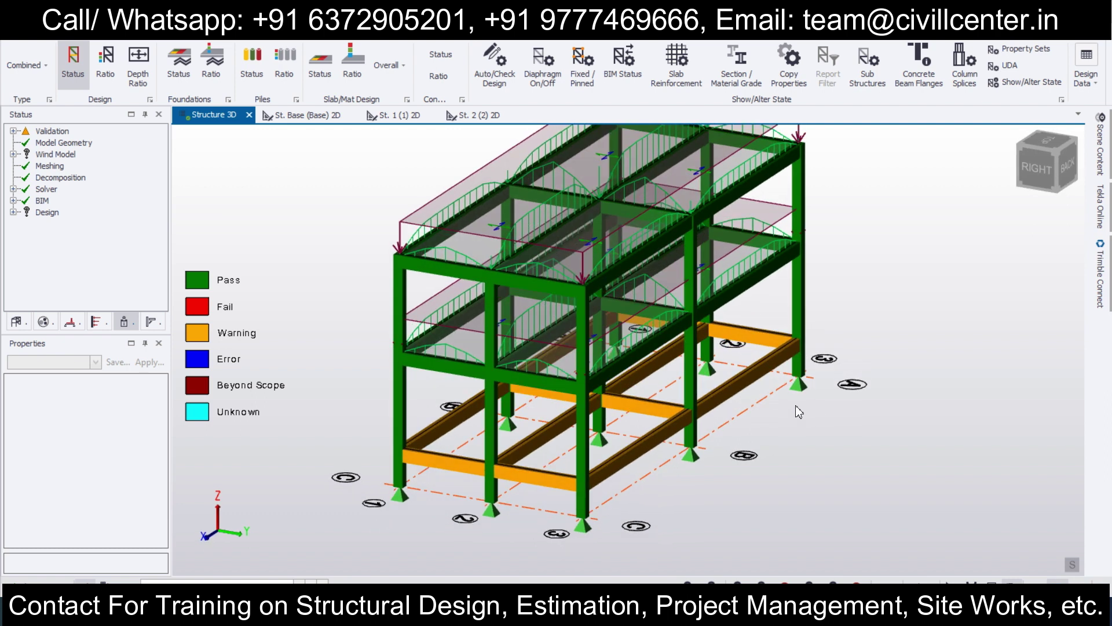
middle_drag(799, 412, 789, 450)
mouse_move(789, 435)
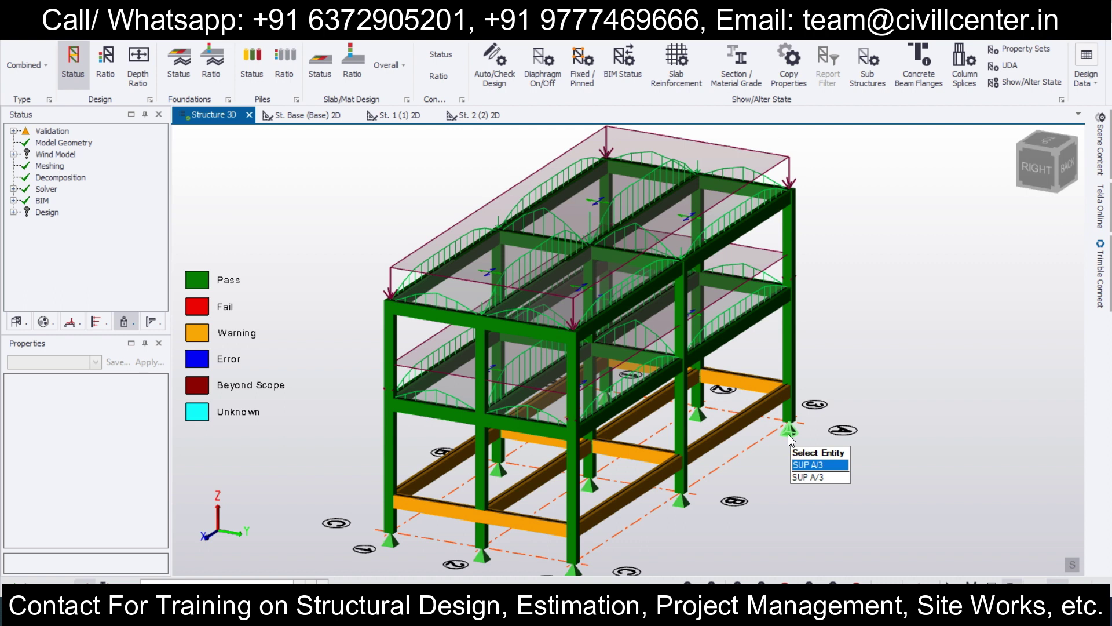
scroll(378, 478, up, 5)
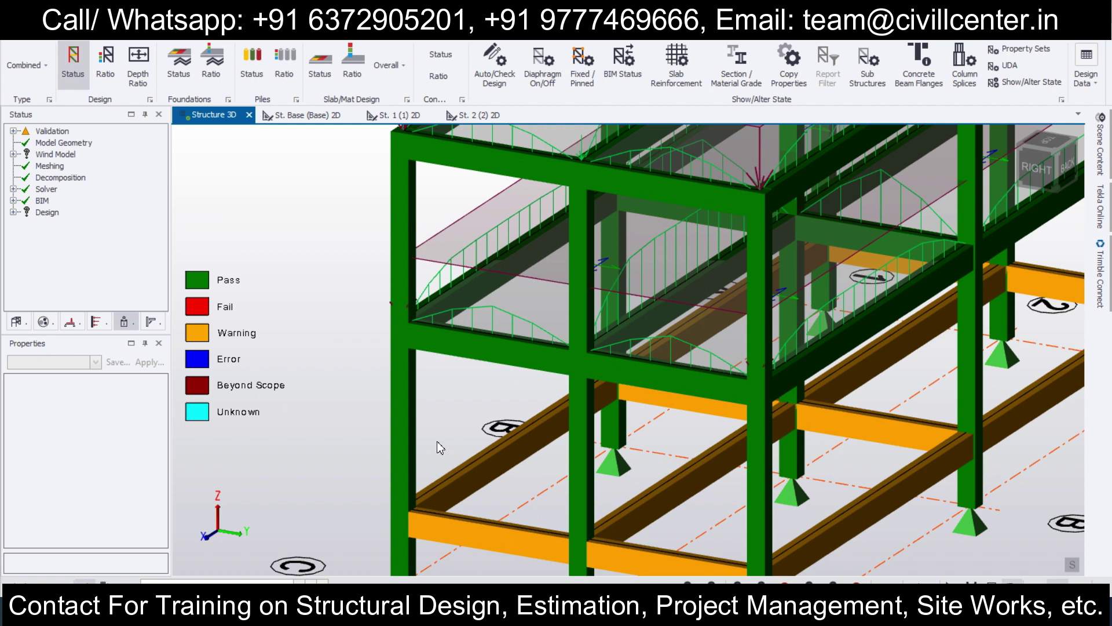
scroll(437, 446, down, 3)
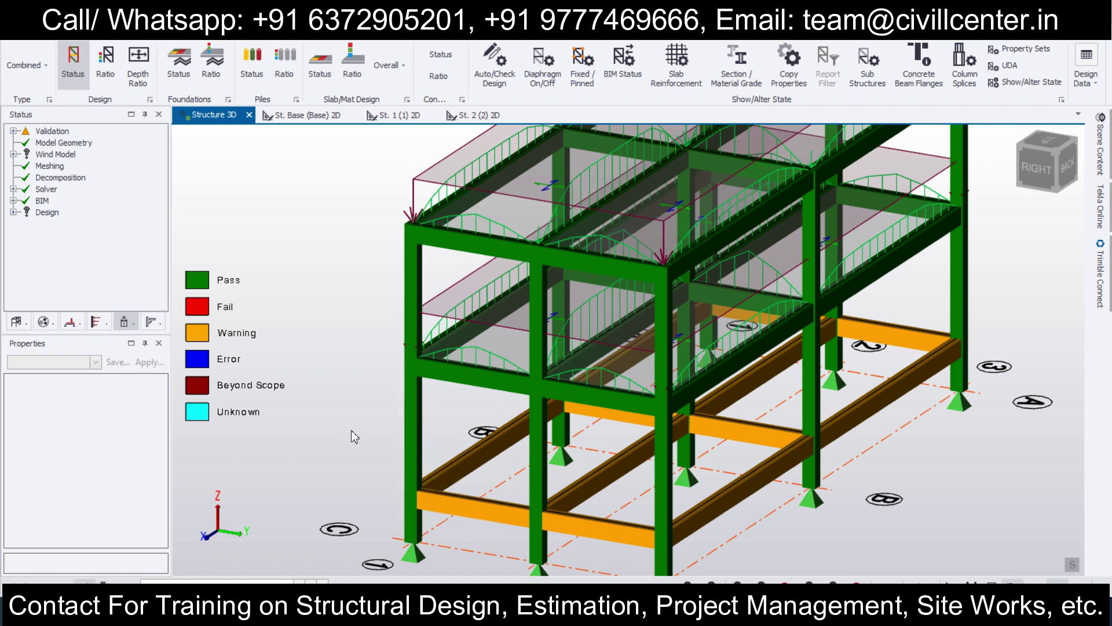
middle_drag(351, 430, 594, 432)
scroll(458, 434, down, 3)
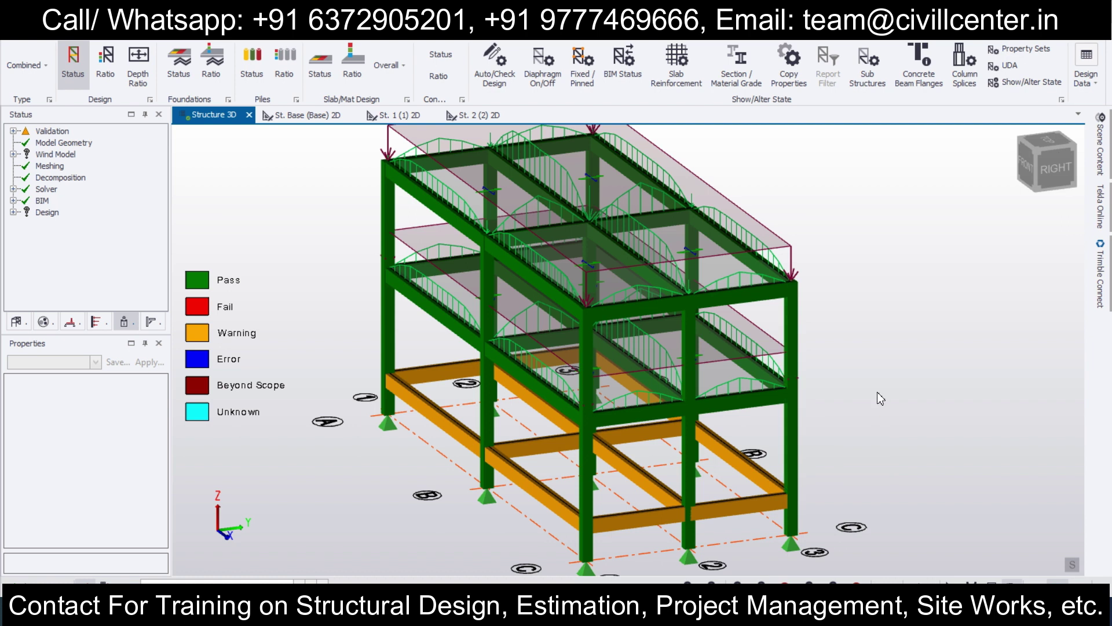
scroll(860, 387, down, 3)
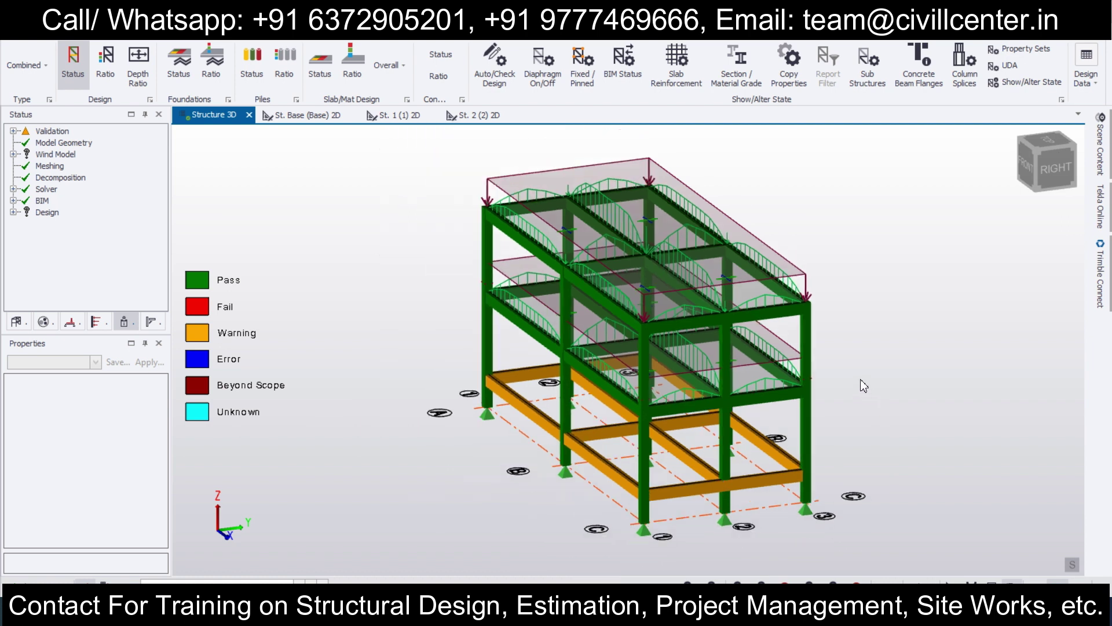